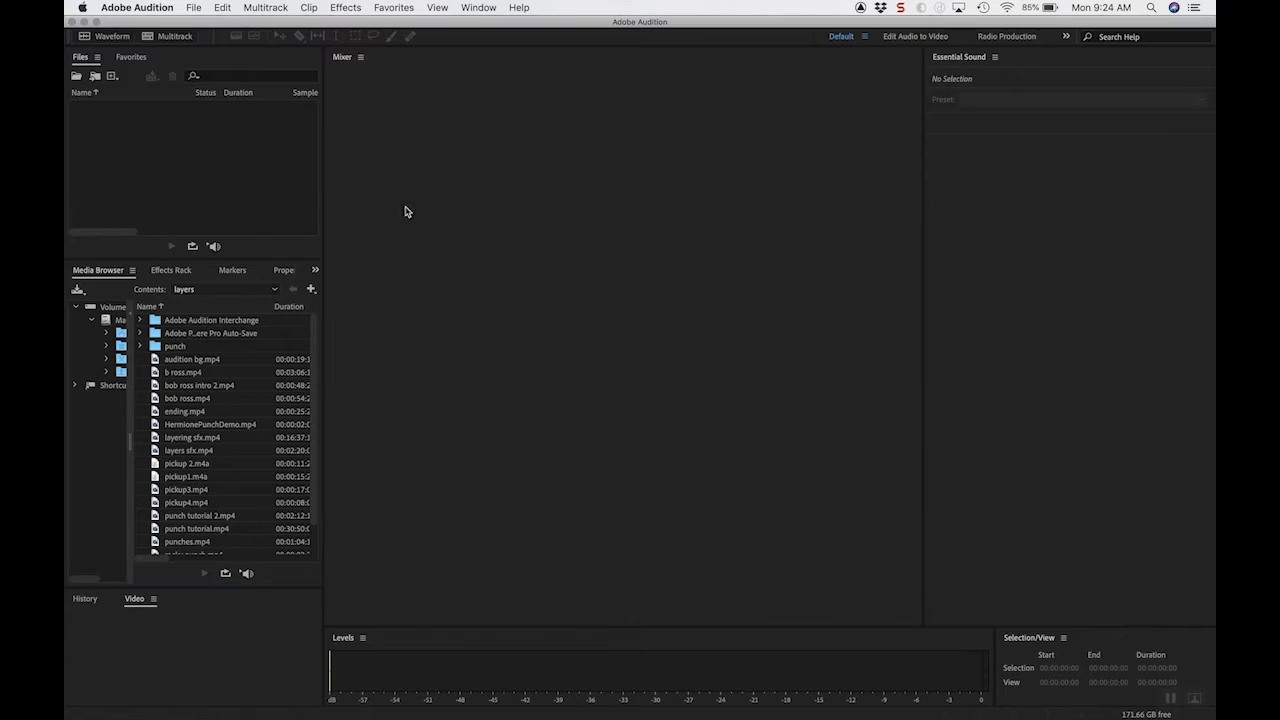
Step: Check the default output choices in the Audio Hardware preferences and accept External Headphones
{"action": "left_click", "coordinate": [137, 8]}
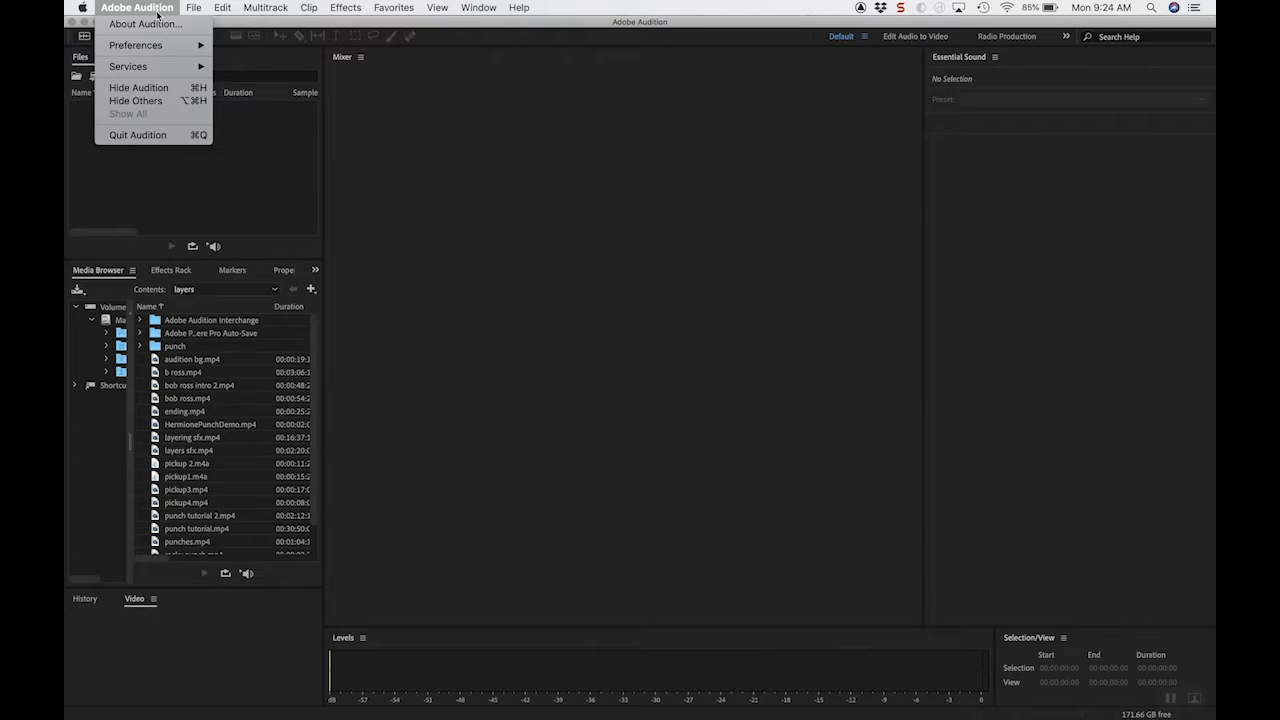
{"action": "mouse_move", "coordinate": [155, 48]}
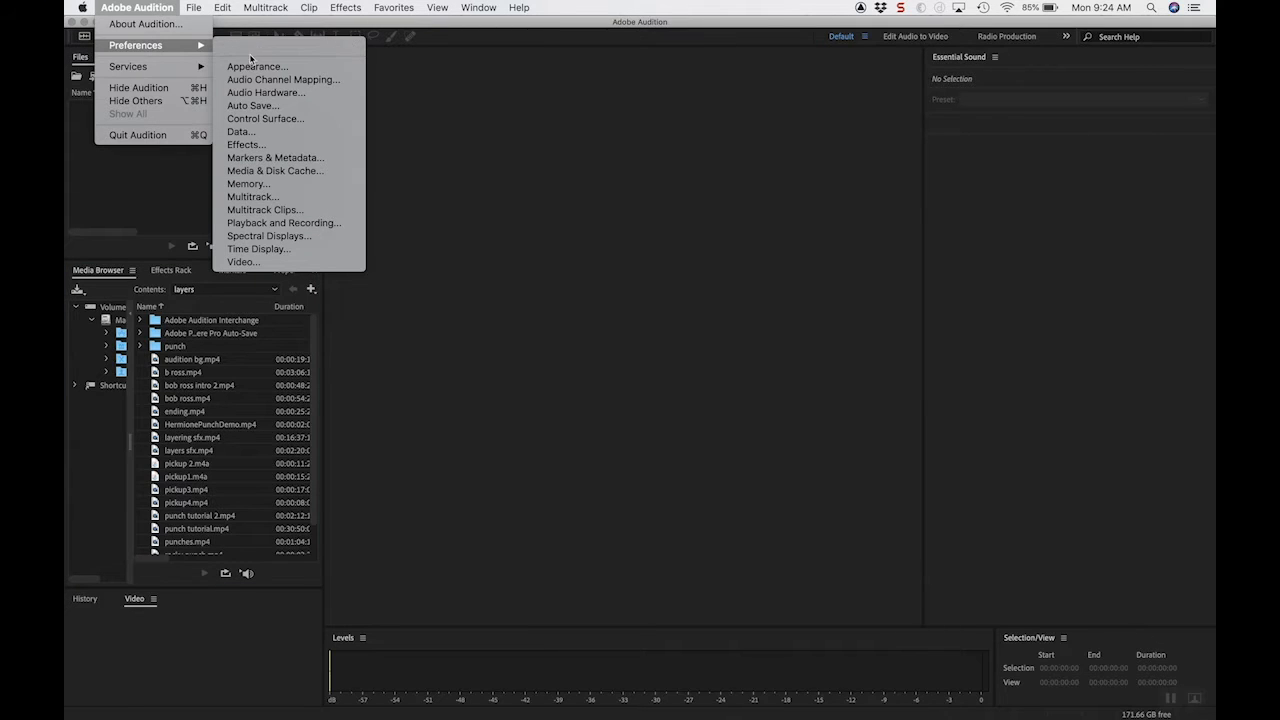
{"action": "left_click", "coordinate": [305, 92]}
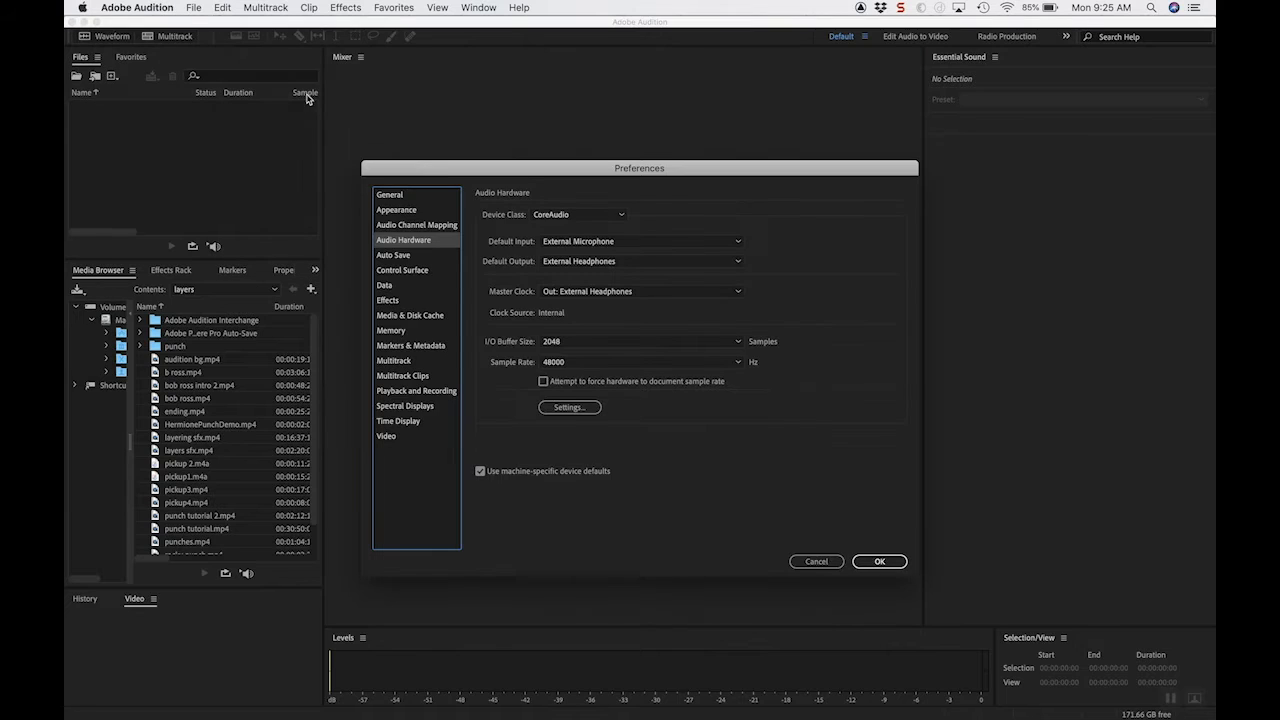
{"action": "left_click", "coordinate": [590, 262]}
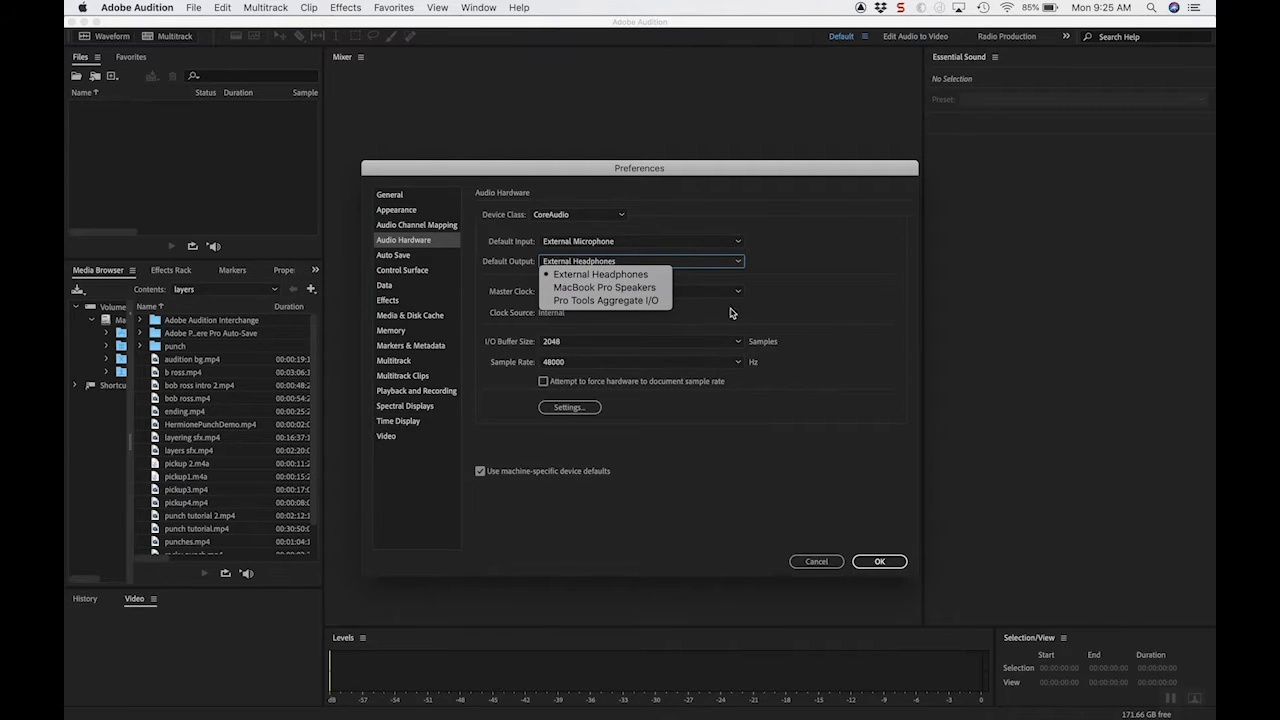
{"action": "left_click", "coordinate": [788, 292]}
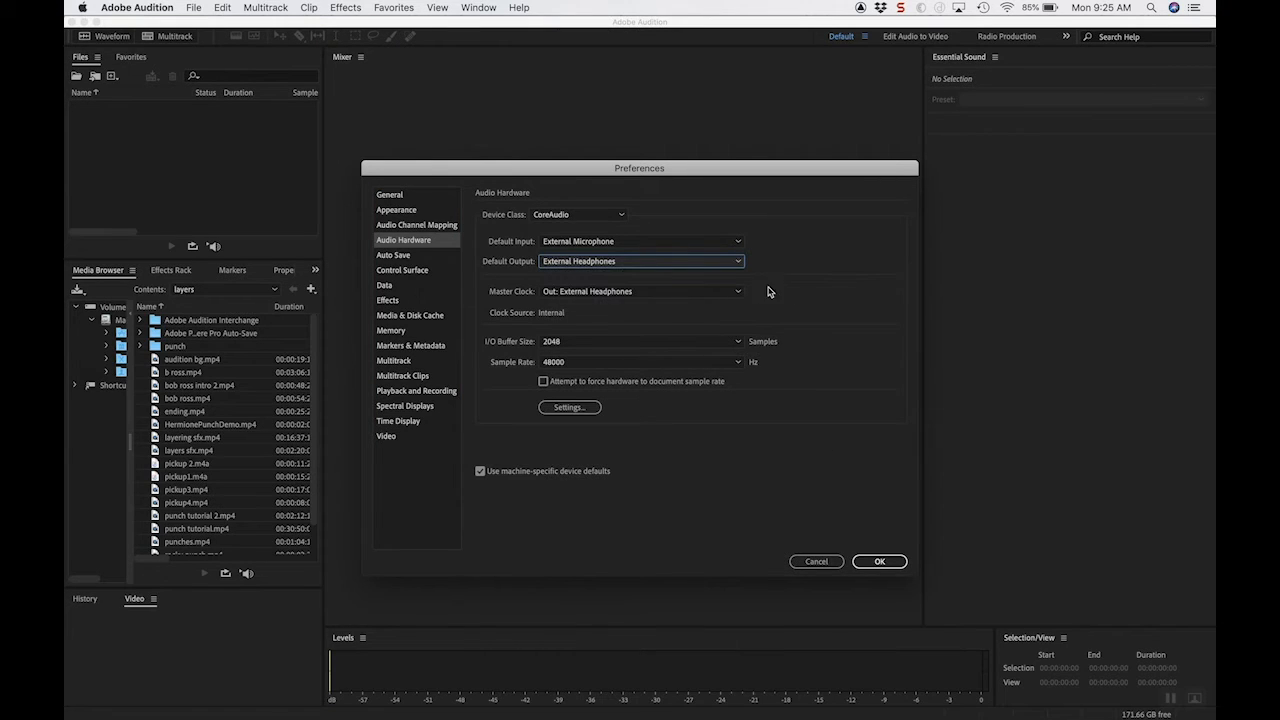
{"action": "left_click", "coordinate": [877, 562]}
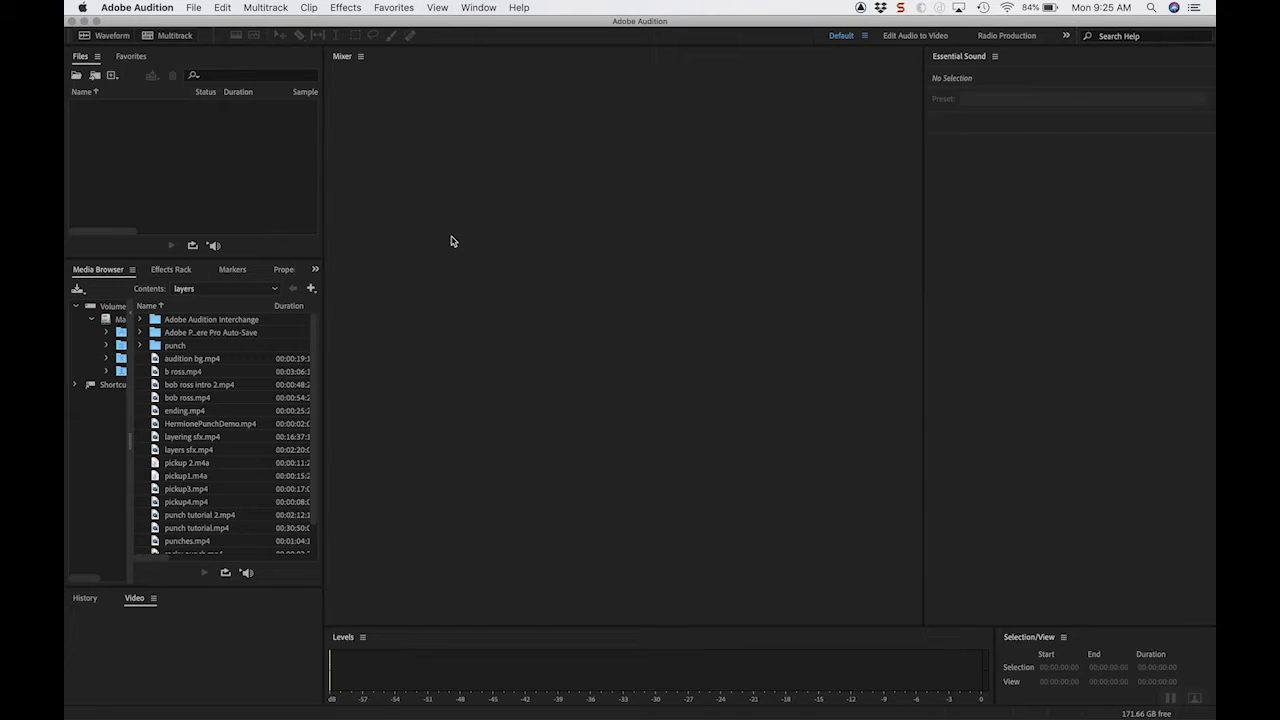
Step: Switch to the Edit Audio to Video workspace, then check the Media Browser and return to the Files list
{"action": "left_click", "coordinate": [472, 7]}
{"action": "mouse_move", "coordinate": [476, 24]}
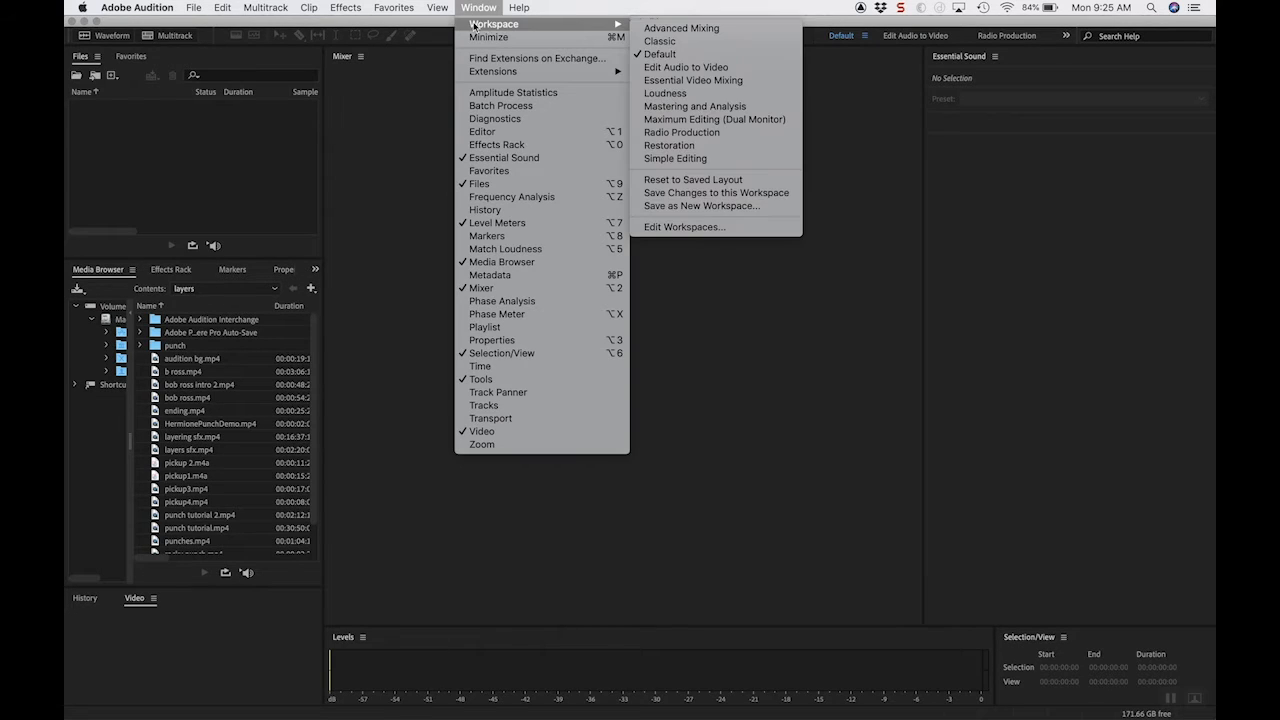
{"action": "left_click", "coordinate": [713, 68]}
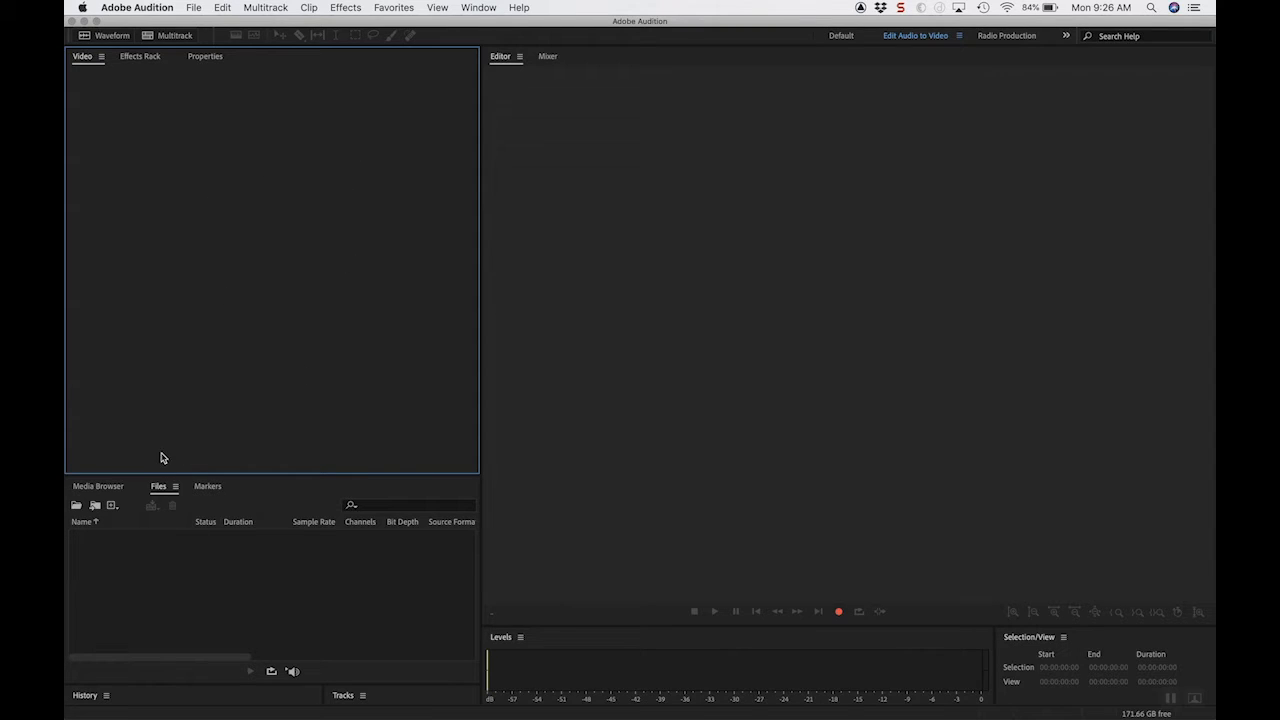
{"action": "left_click", "coordinate": [80, 488]}
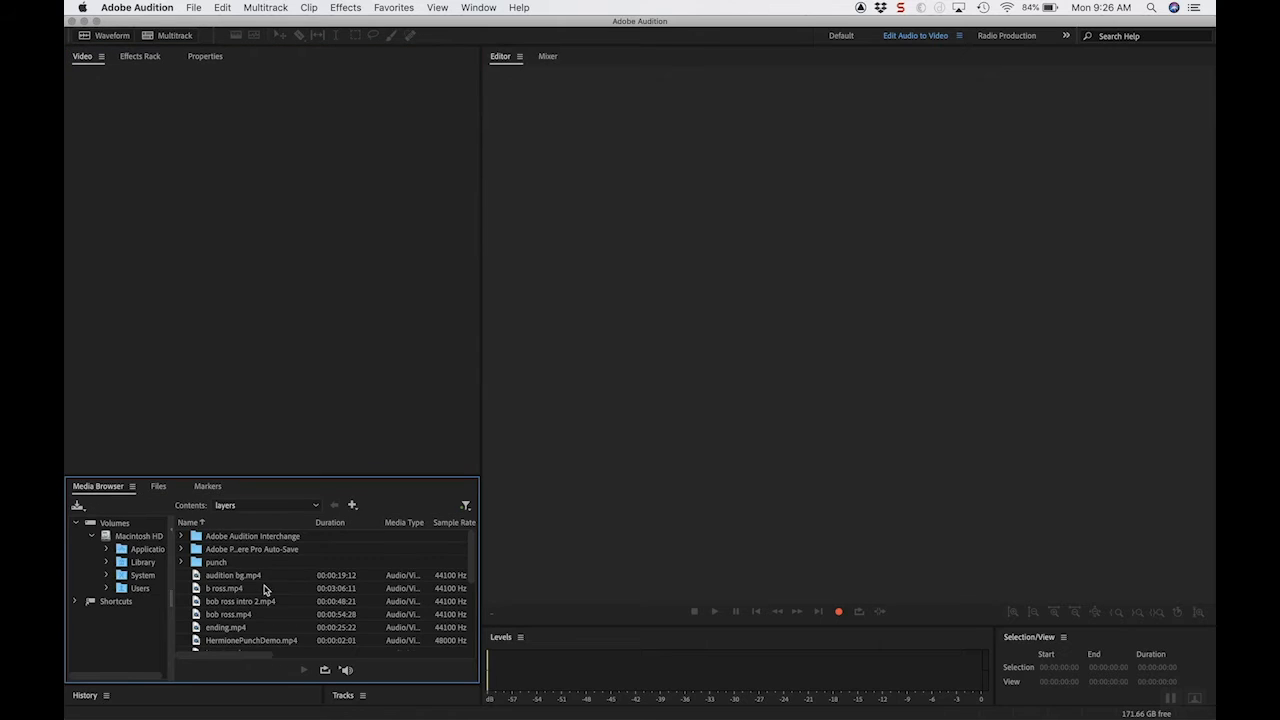
{"action": "left_click", "coordinate": [158, 488]}
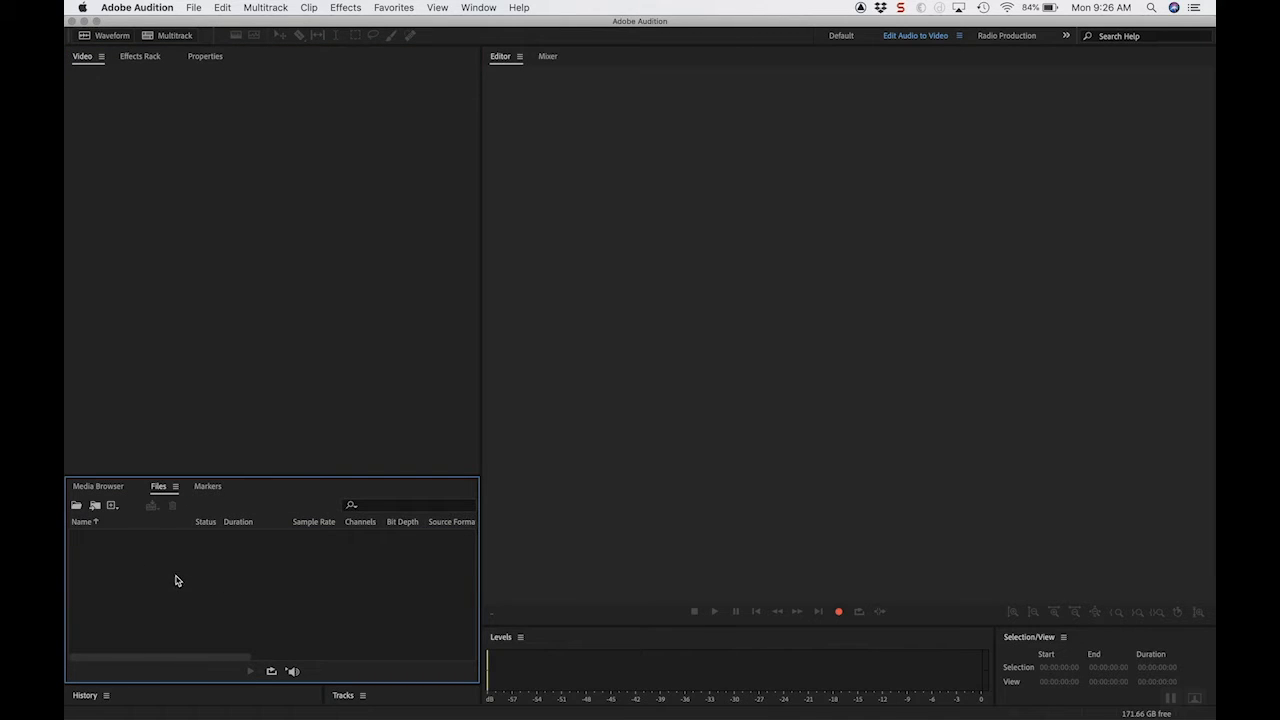
Step: Open the recent multitrack session punch demo.sesx
{"action": "left_click", "coordinate": [200, 7]}
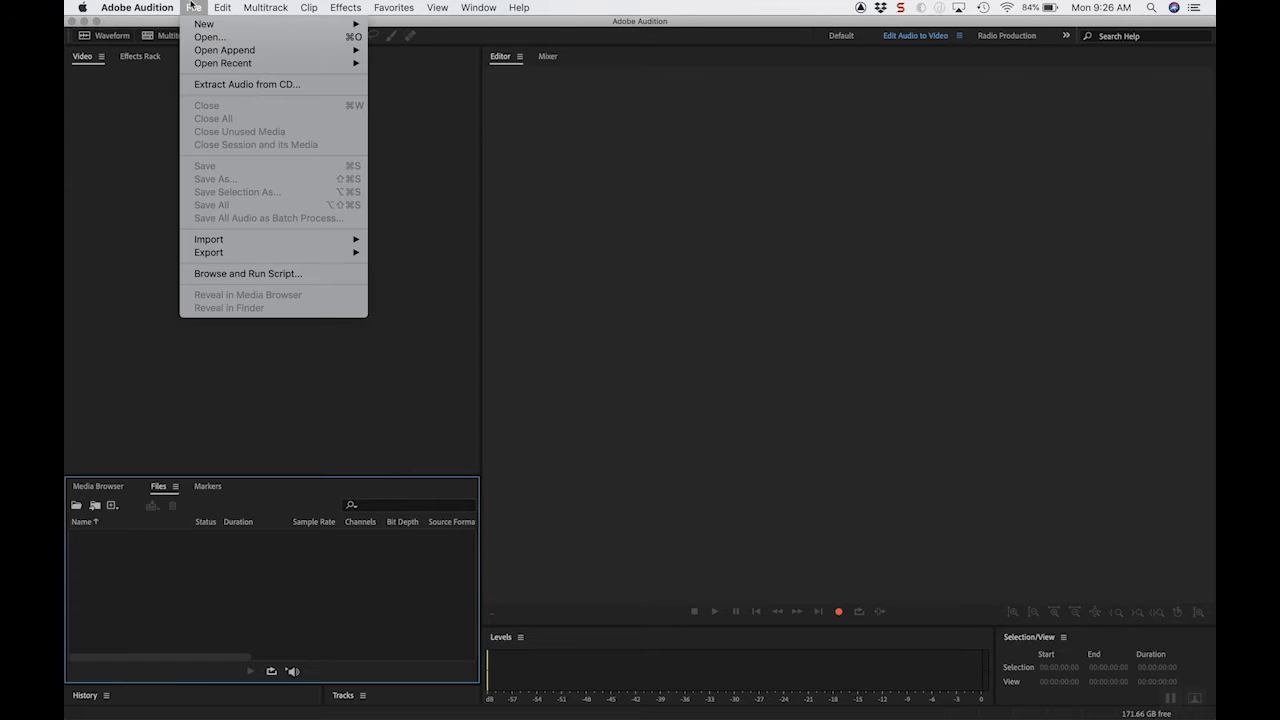
{"action": "mouse_move", "coordinate": [201, 66]}
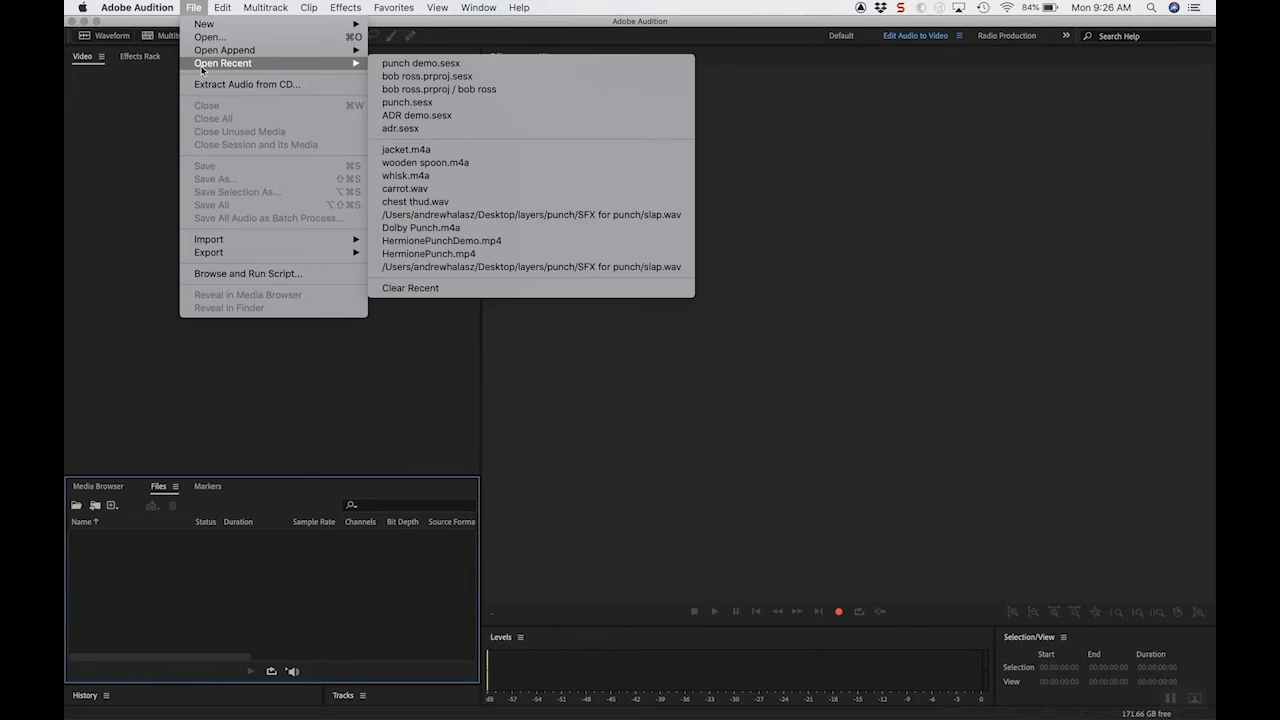
{"action": "left_click", "coordinate": [440, 64]}
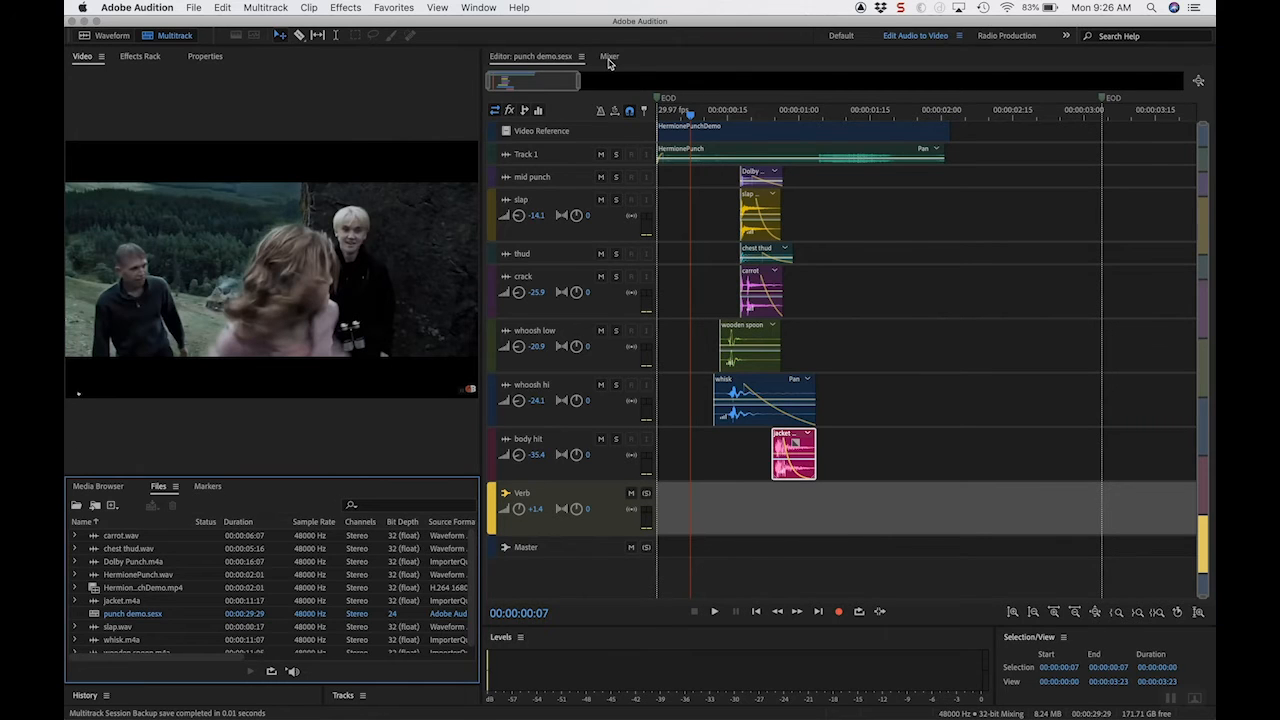
Step: View the session's mixer and return to the multitrack editor
{"action": "left_click", "coordinate": [608, 58]}
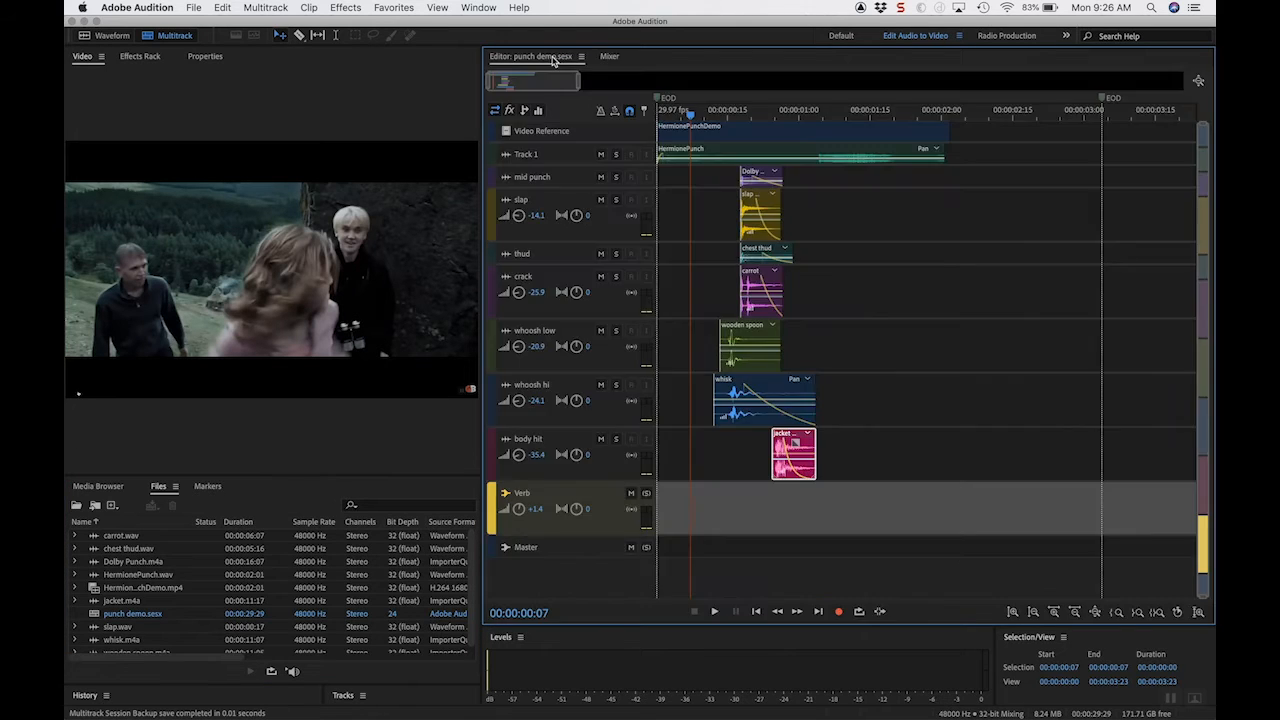
{"action": "left_click", "coordinate": [556, 60]}
{"action": "left_click", "coordinate": [608, 60]}
{"action": "key", "text": "backslash"}
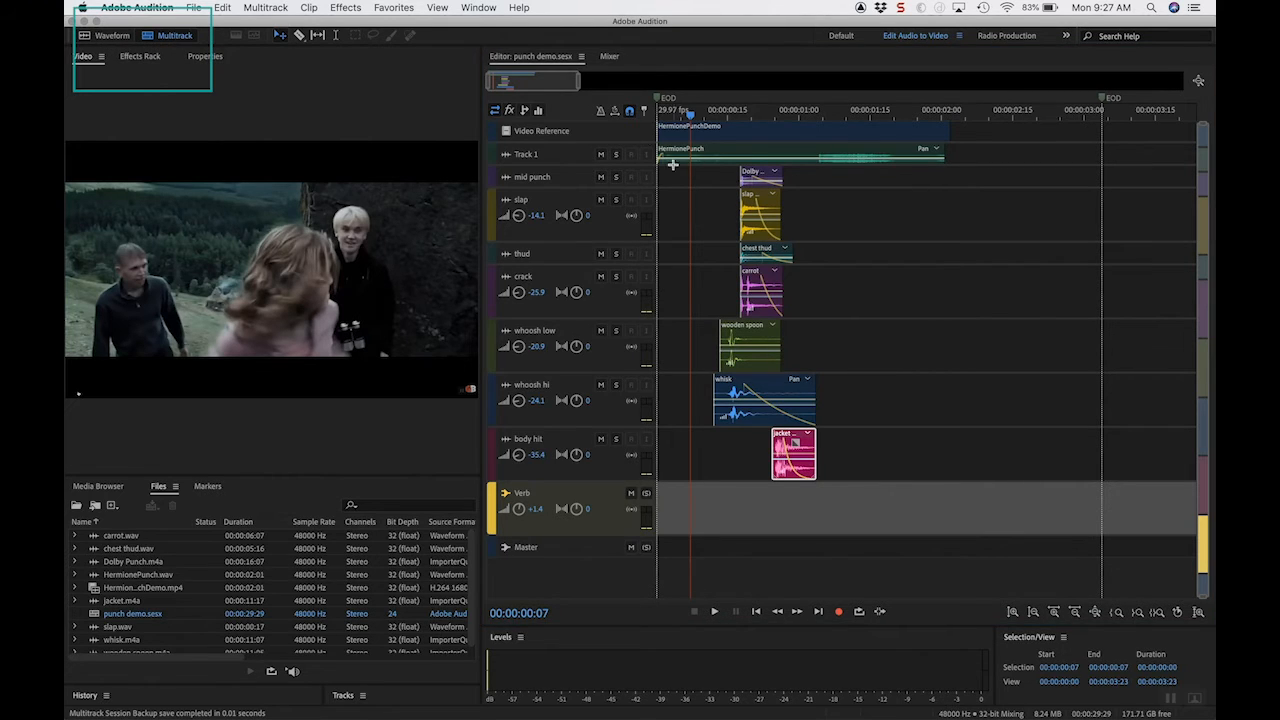
Step: View slap.wav and HermionePunch.wav in the waveform editor, returning to the multitrack session after each
{"action": "left_click", "coordinate": [112, 37]}
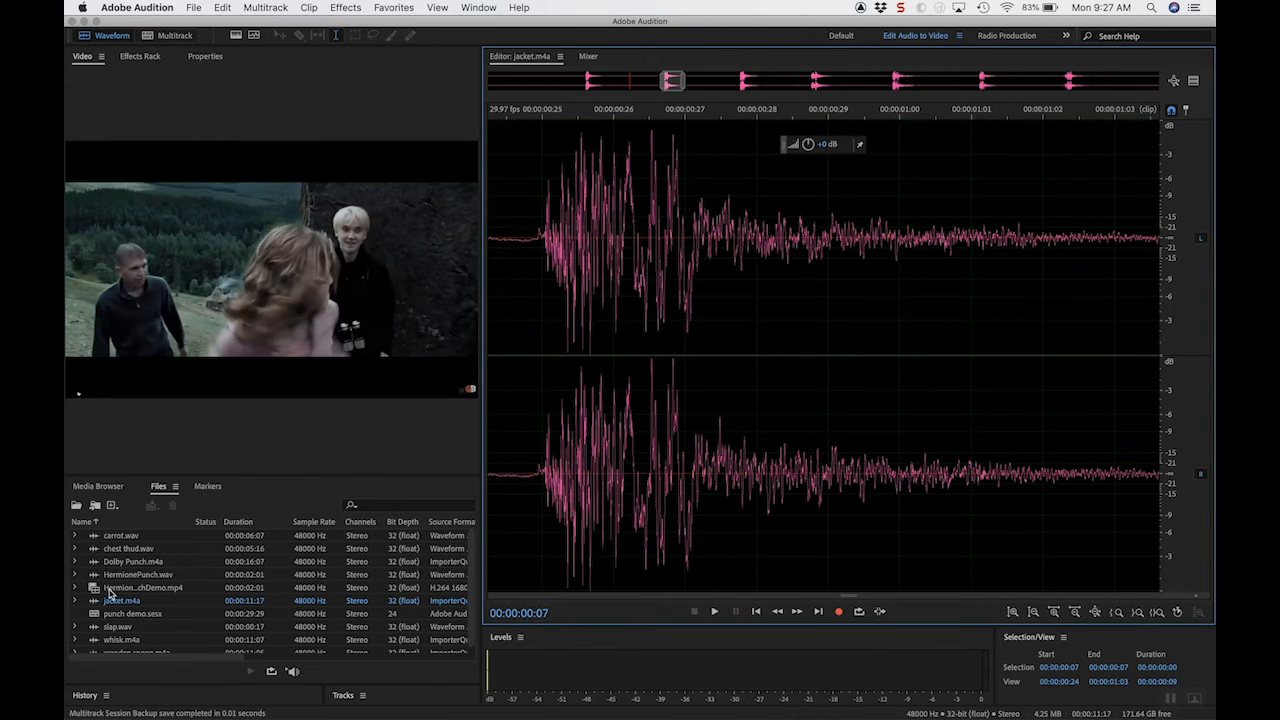
{"action": "double_click", "coordinate": [118, 627]}
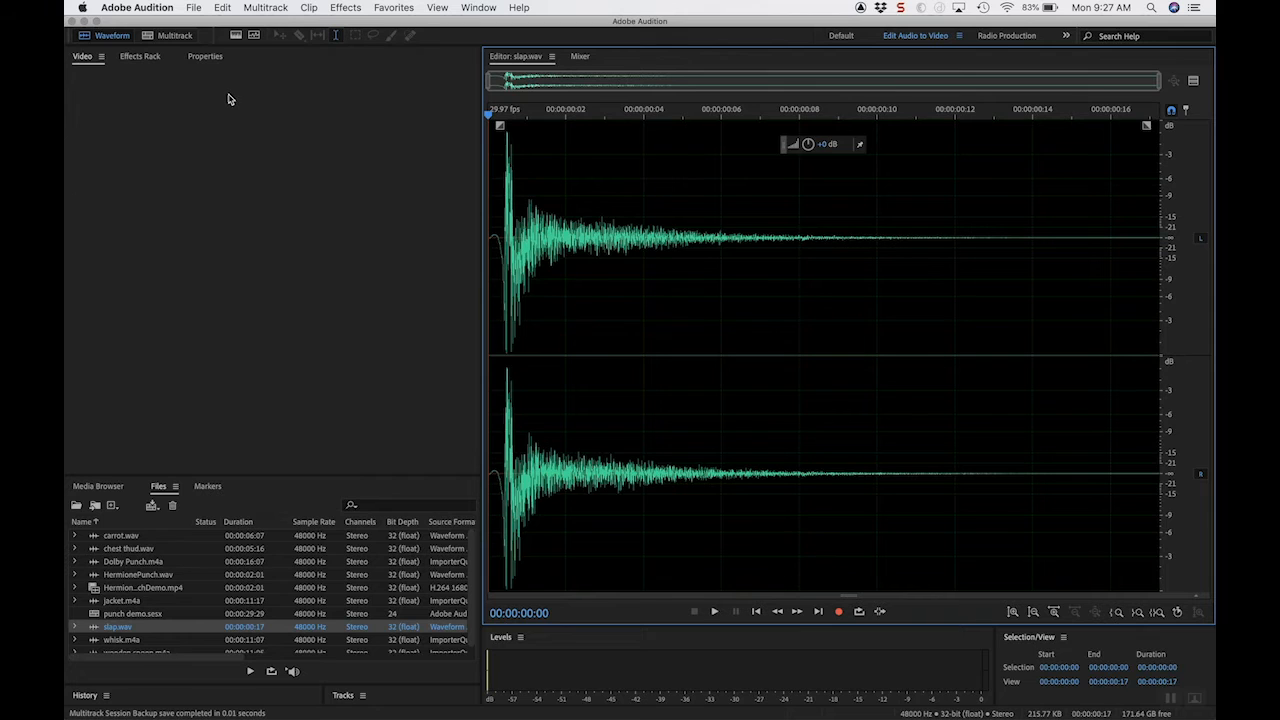
{"action": "left_click", "coordinate": [172, 35]}
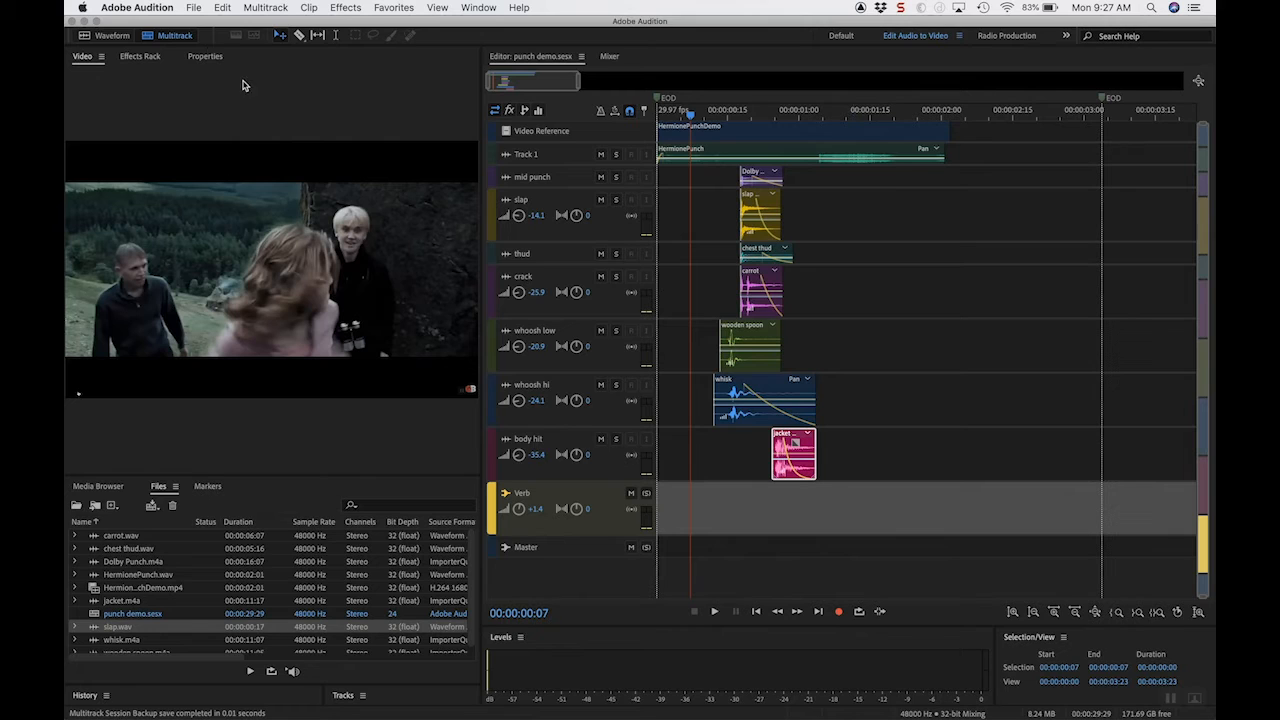
{"action": "double_click", "coordinate": [143, 576]}
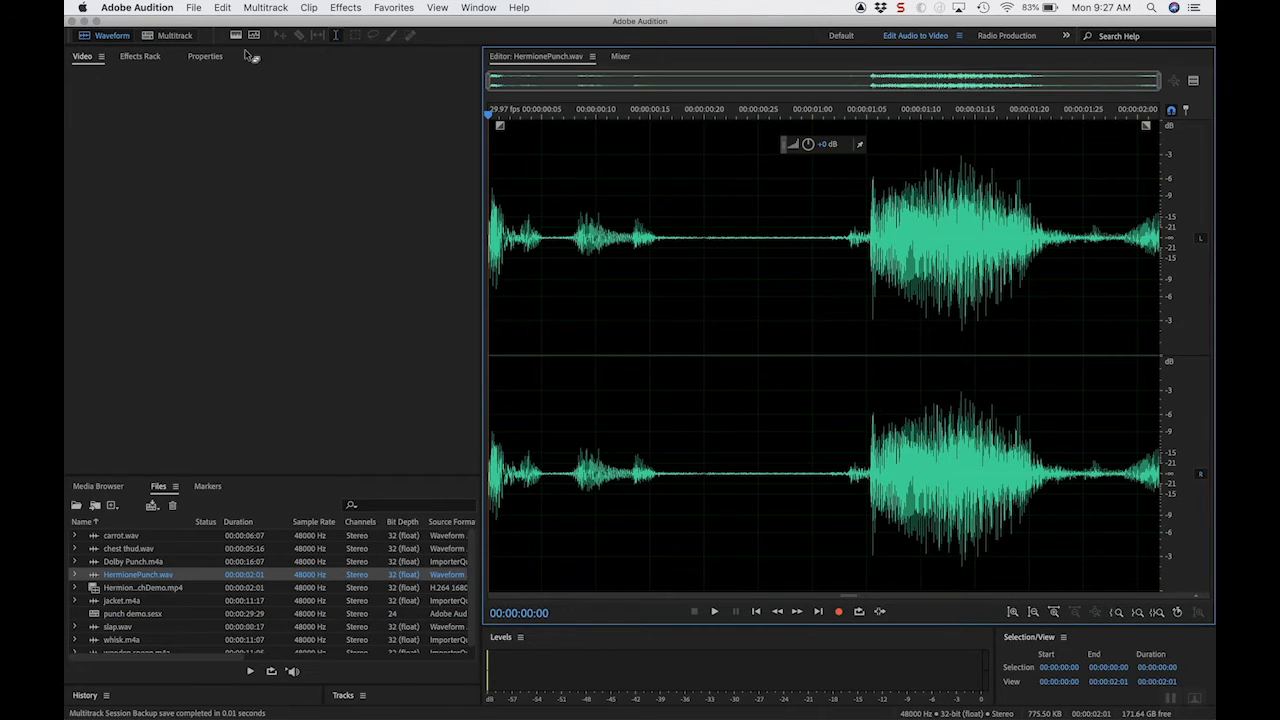
{"action": "left_click", "coordinate": [160, 37]}
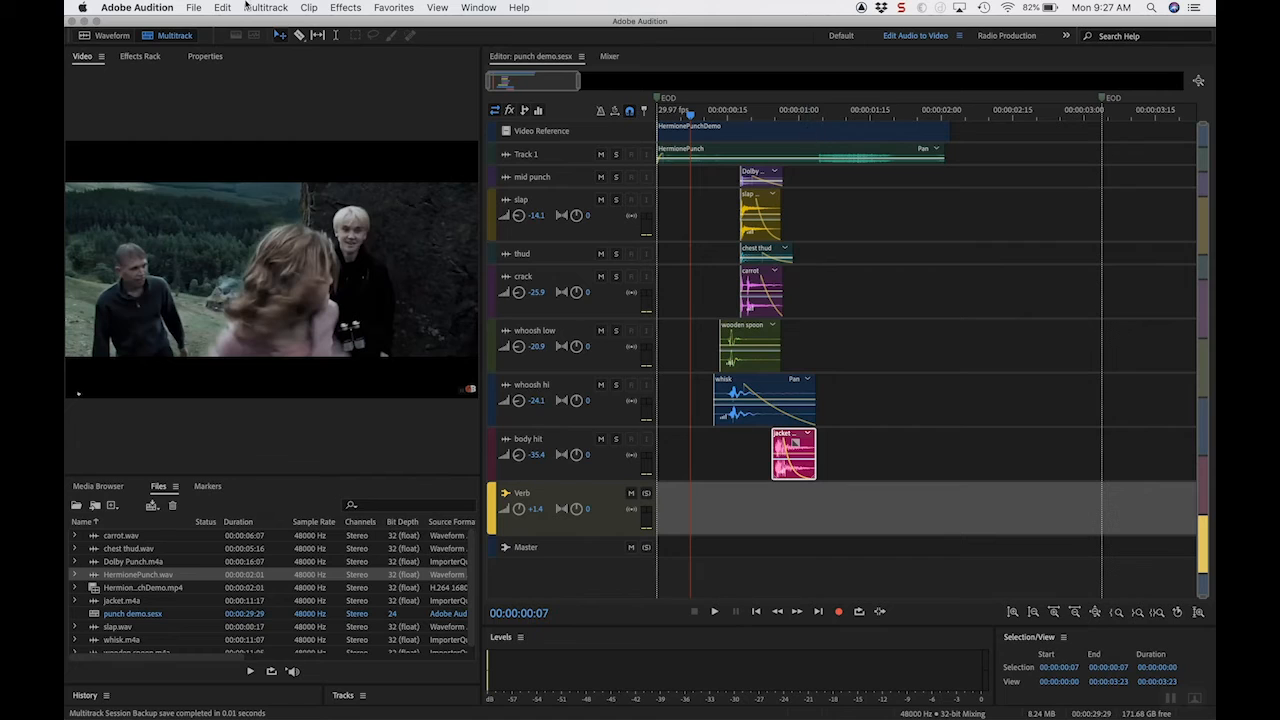
Step: Examine the options for creating a new file and the time display formats of the session's timeline
{"action": "left_click", "coordinate": [192, 7]}
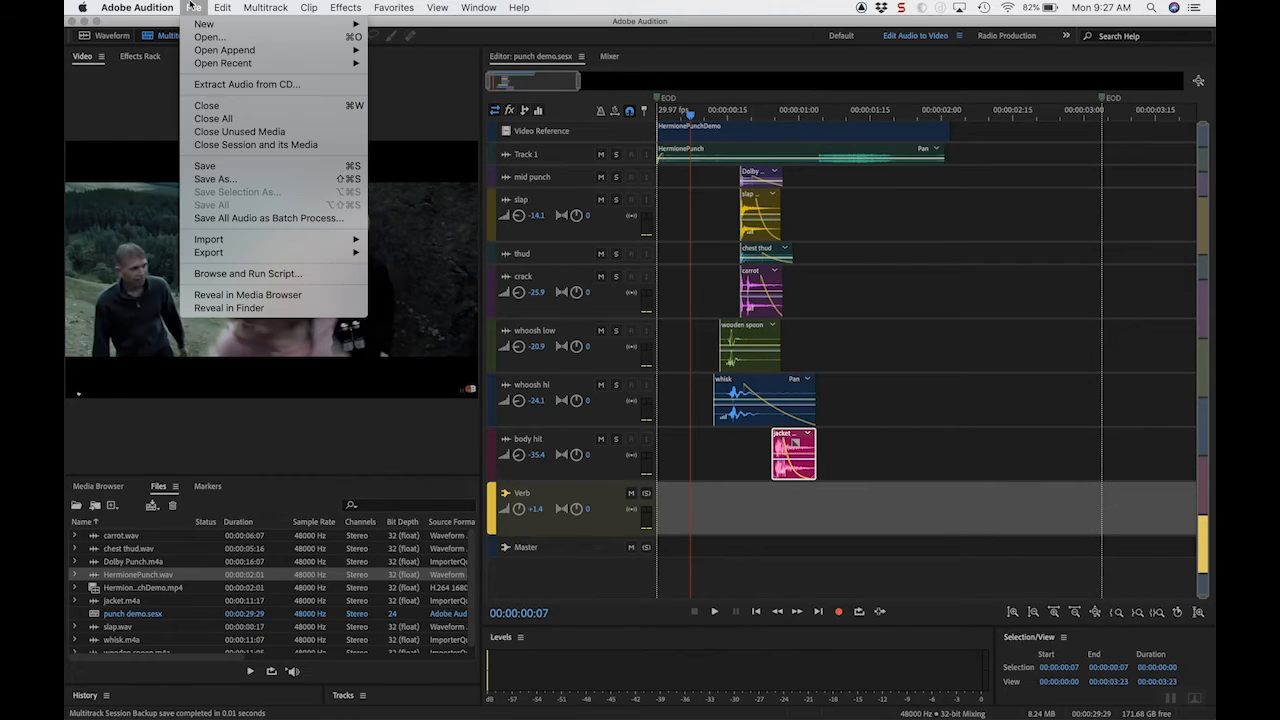
{"action": "mouse_move", "coordinate": [199, 24]}
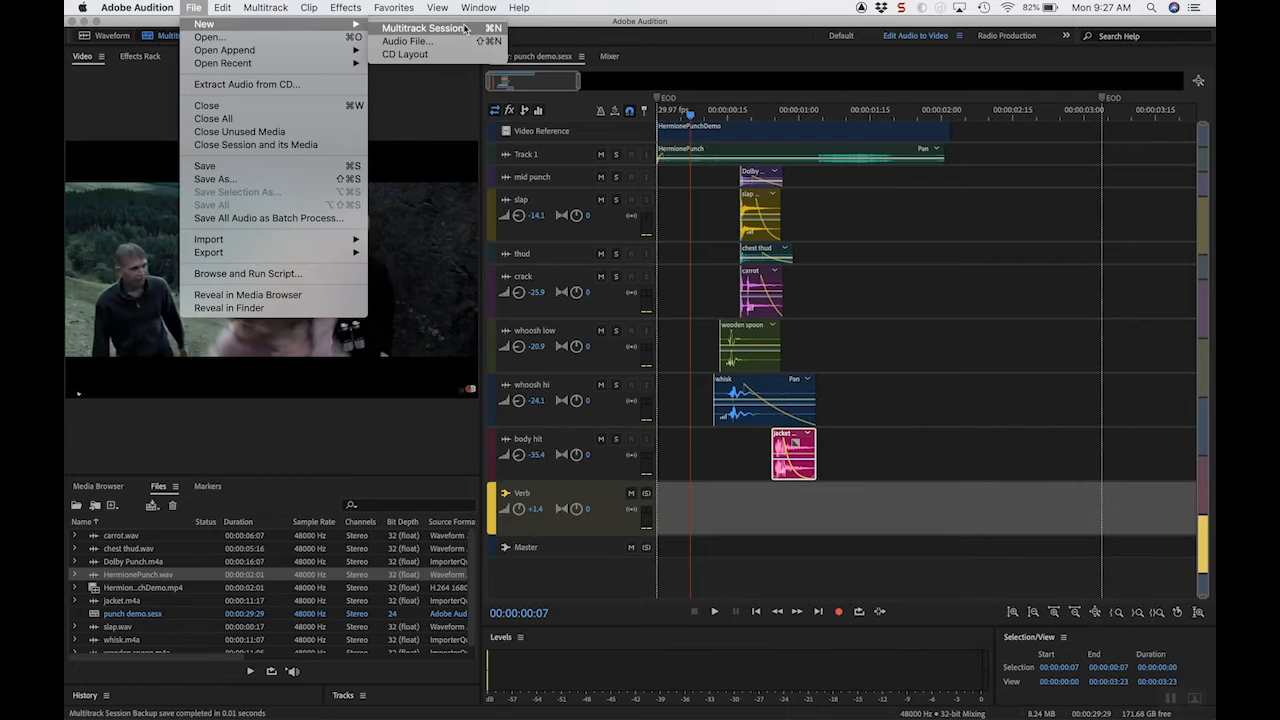
{"action": "left_click", "coordinate": [605, 37]}
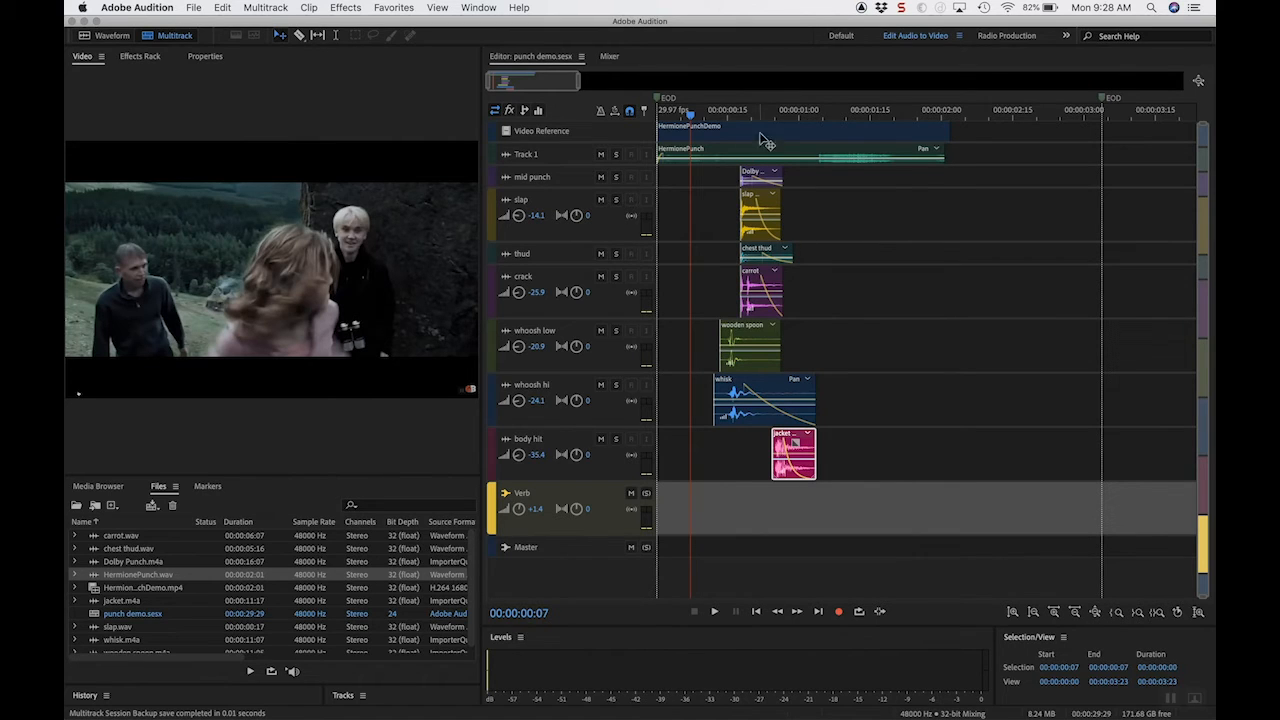
{"action": "right_click", "coordinate": [786, 117]}
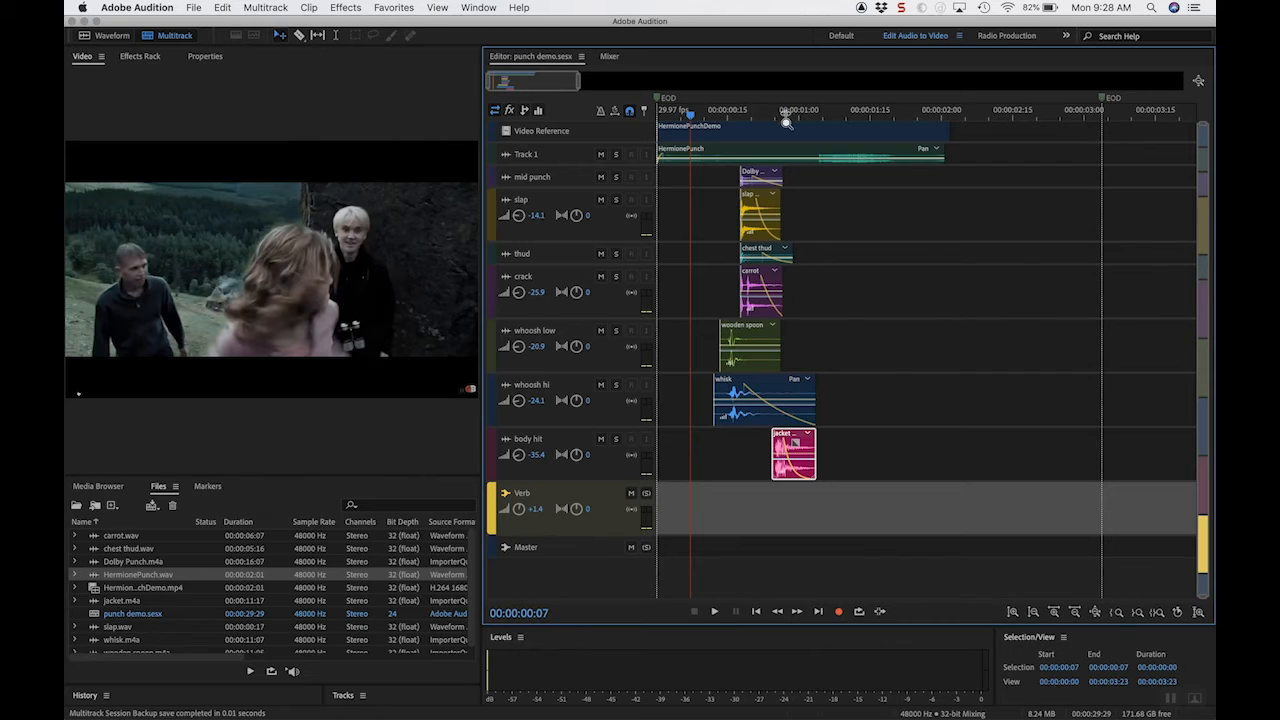
{"action": "mouse_move", "coordinate": [830, 127]}
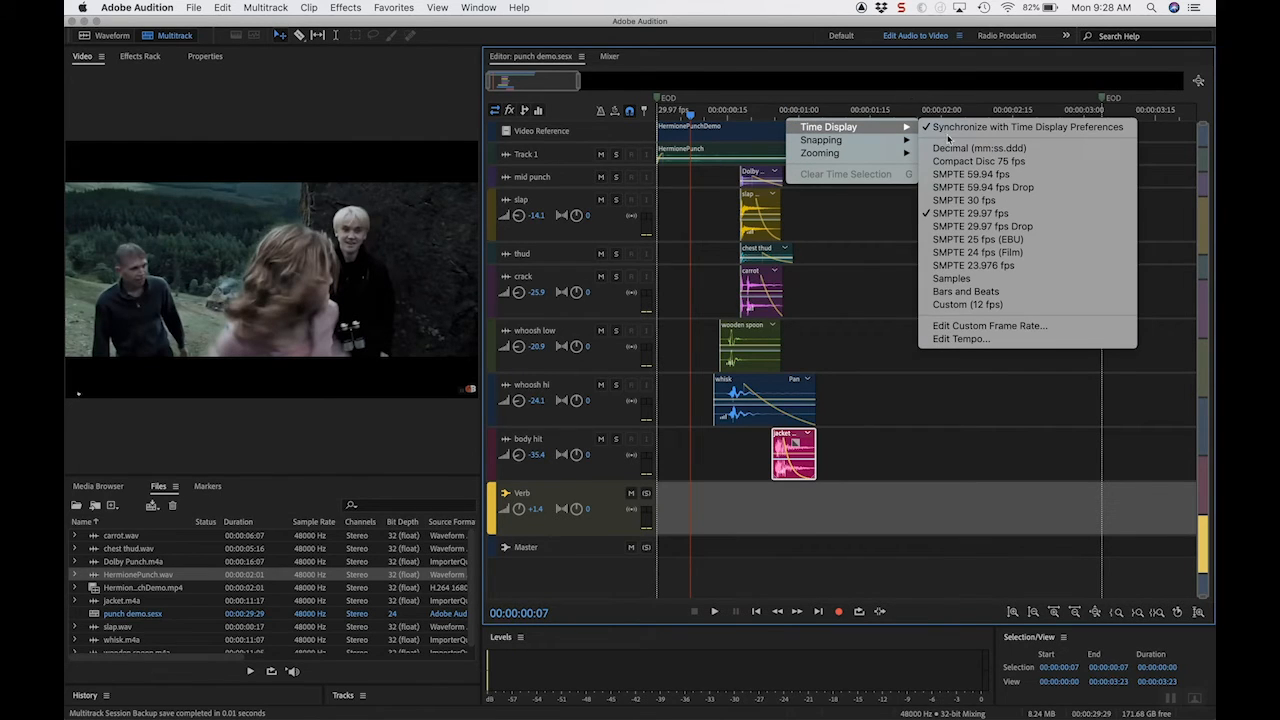
{"action": "left_click", "coordinate": [897, 92]}
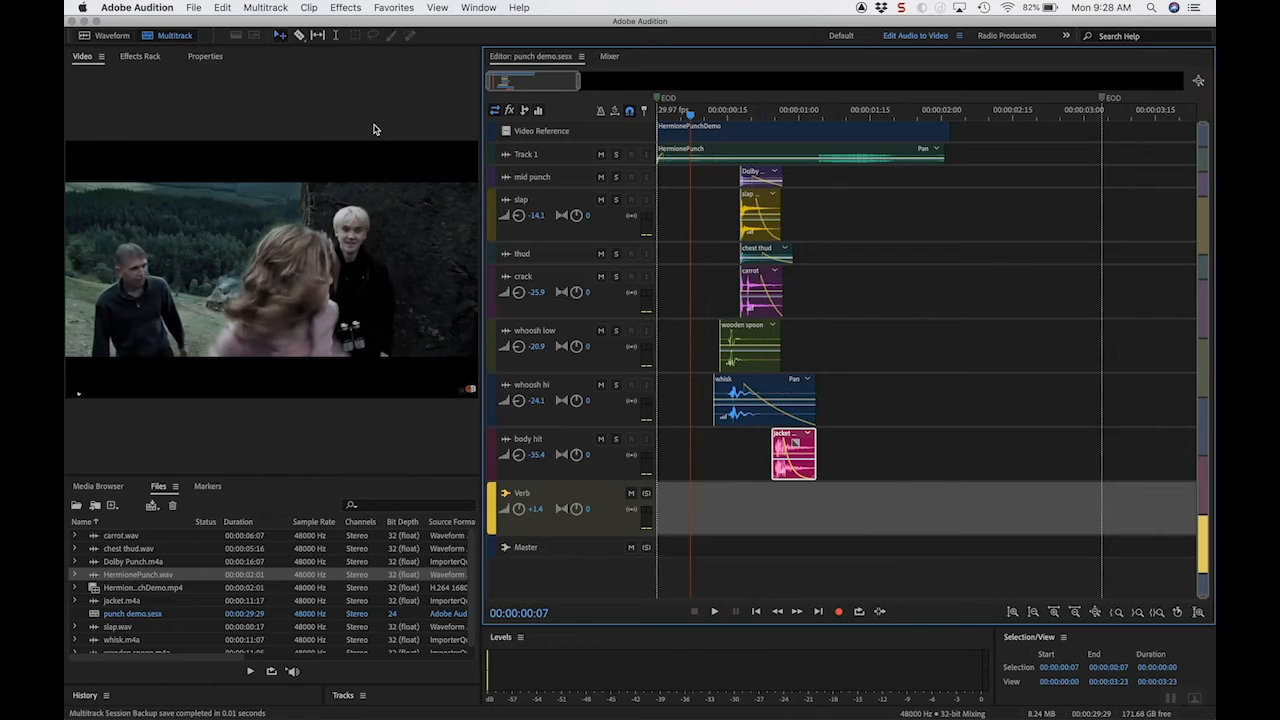
Step: Add Convolution Reverb as a clip effect in slot 1 of the wooden spoon clip on the whoosh low track
{"action": "left_click", "coordinate": [140, 56]}
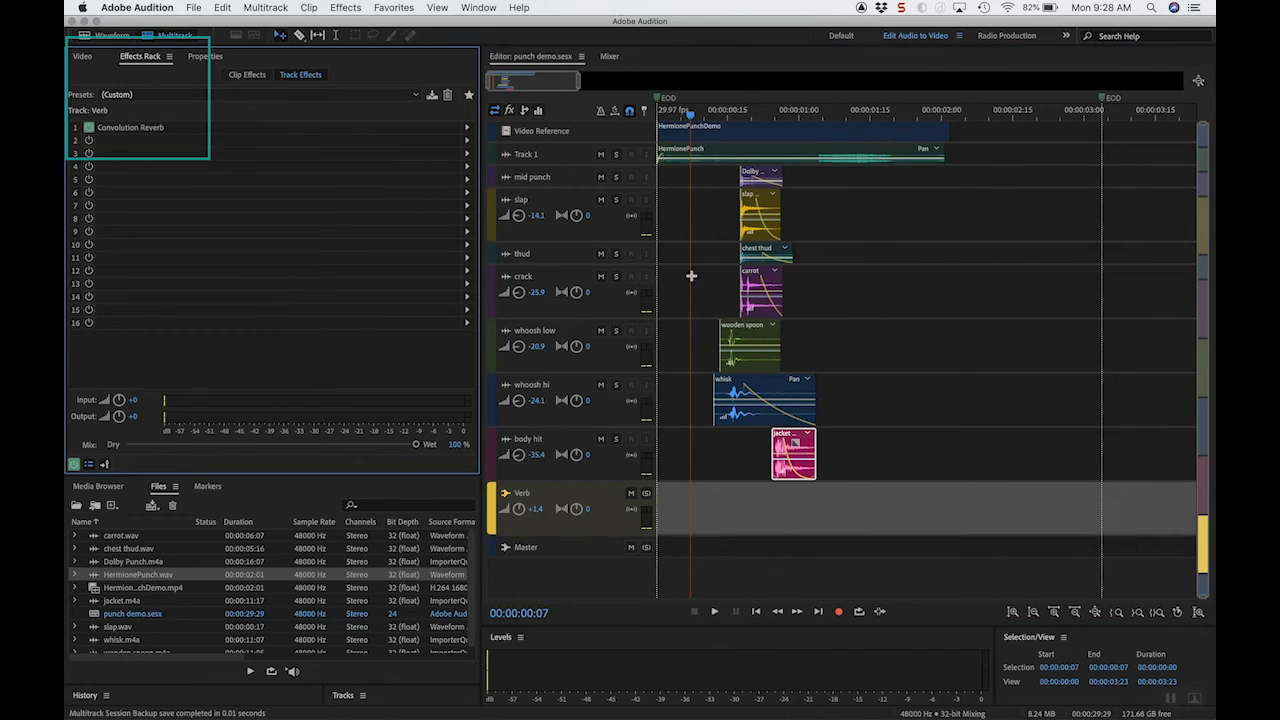
{"action": "left_click", "coordinate": [245, 74]}
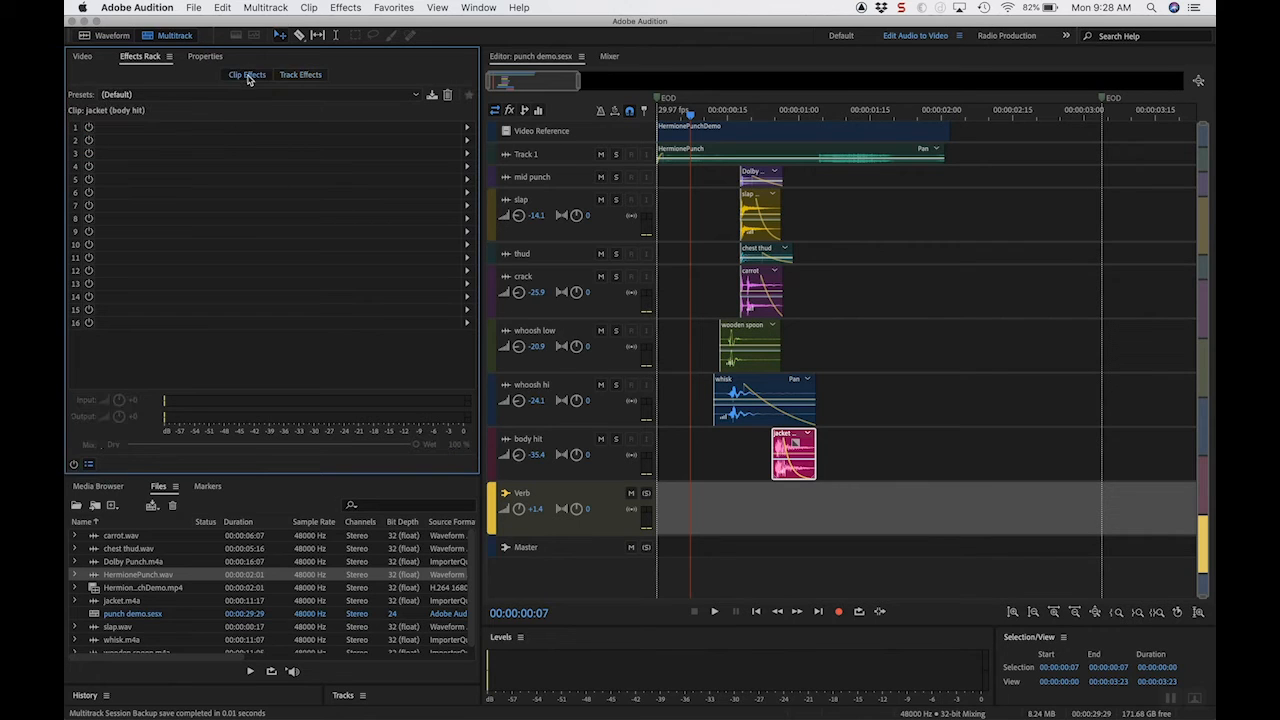
{"action": "left_click", "coordinate": [758, 360]}
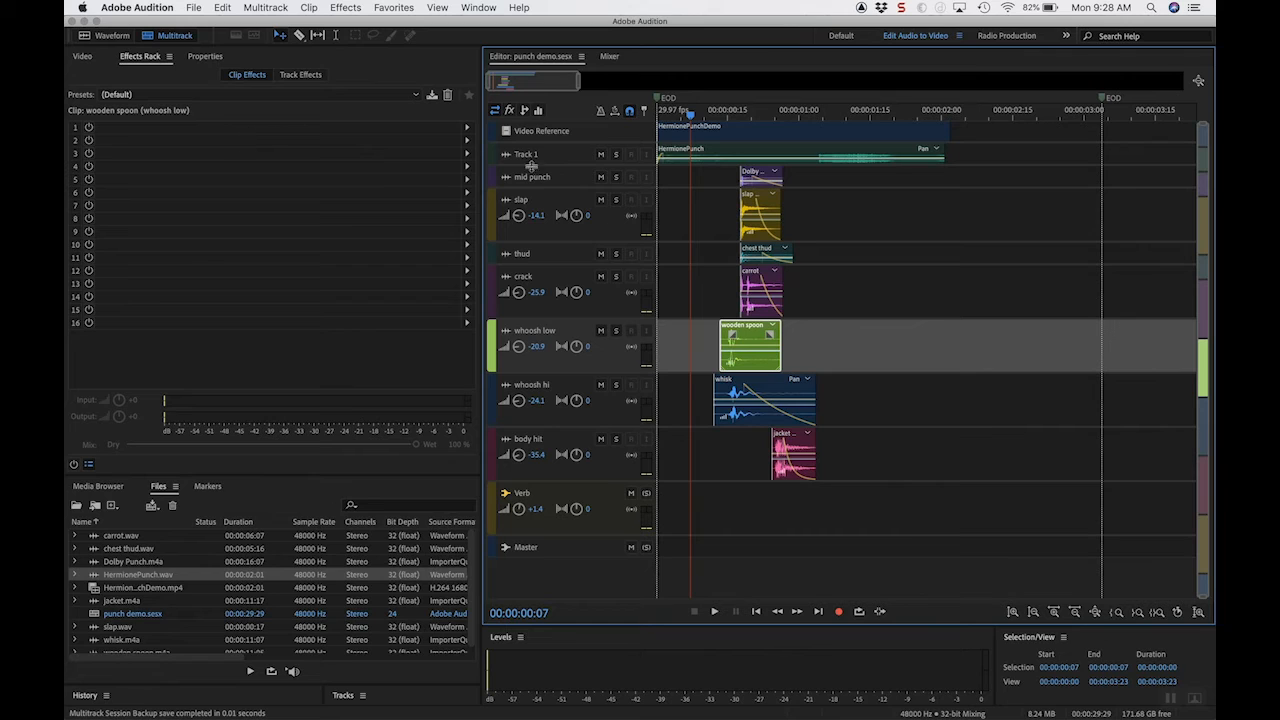
{"action": "left_click", "coordinate": [467, 128]}
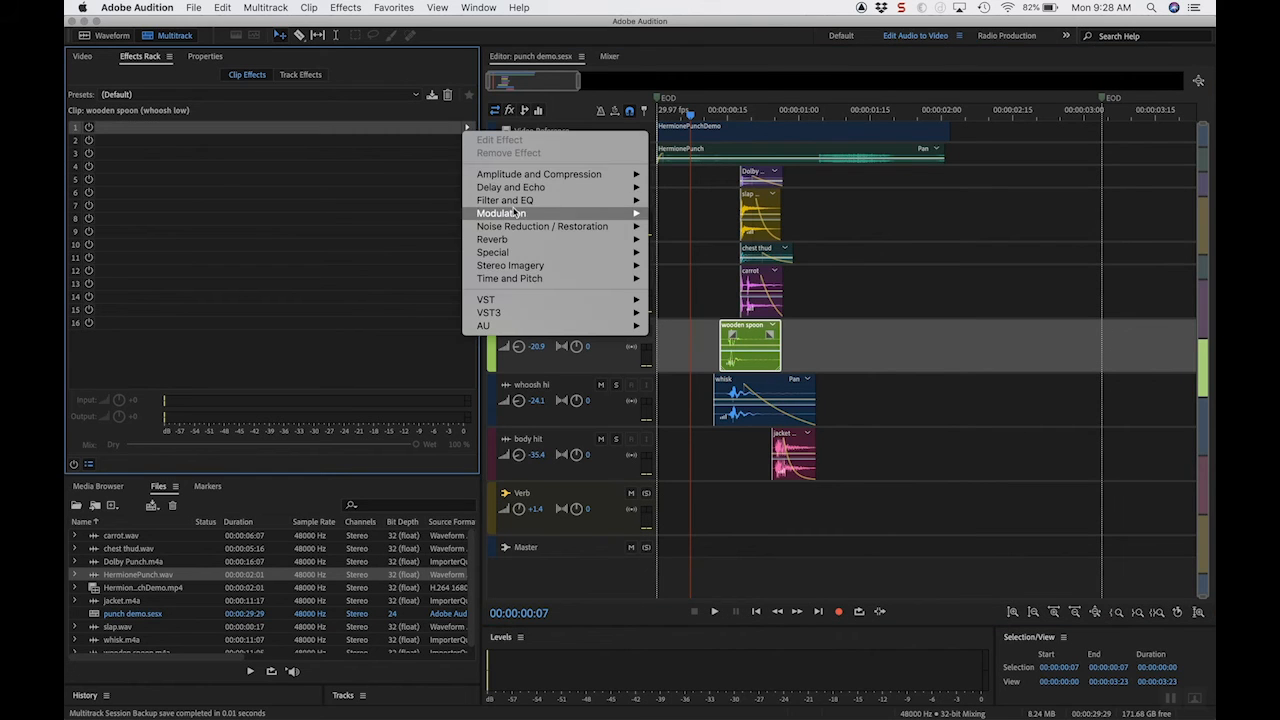
{"action": "mouse_move", "coordinate": [518, 240]}
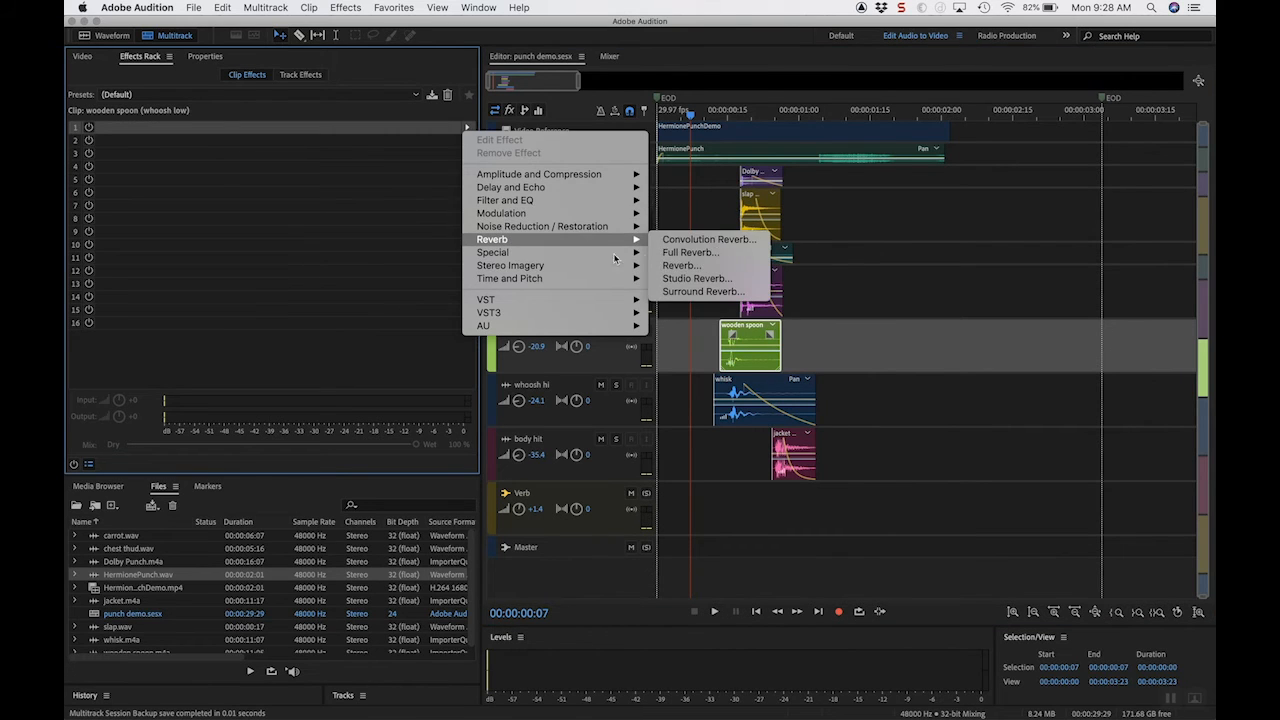
{"action": "left_click", "coordinate": [692, 240]}
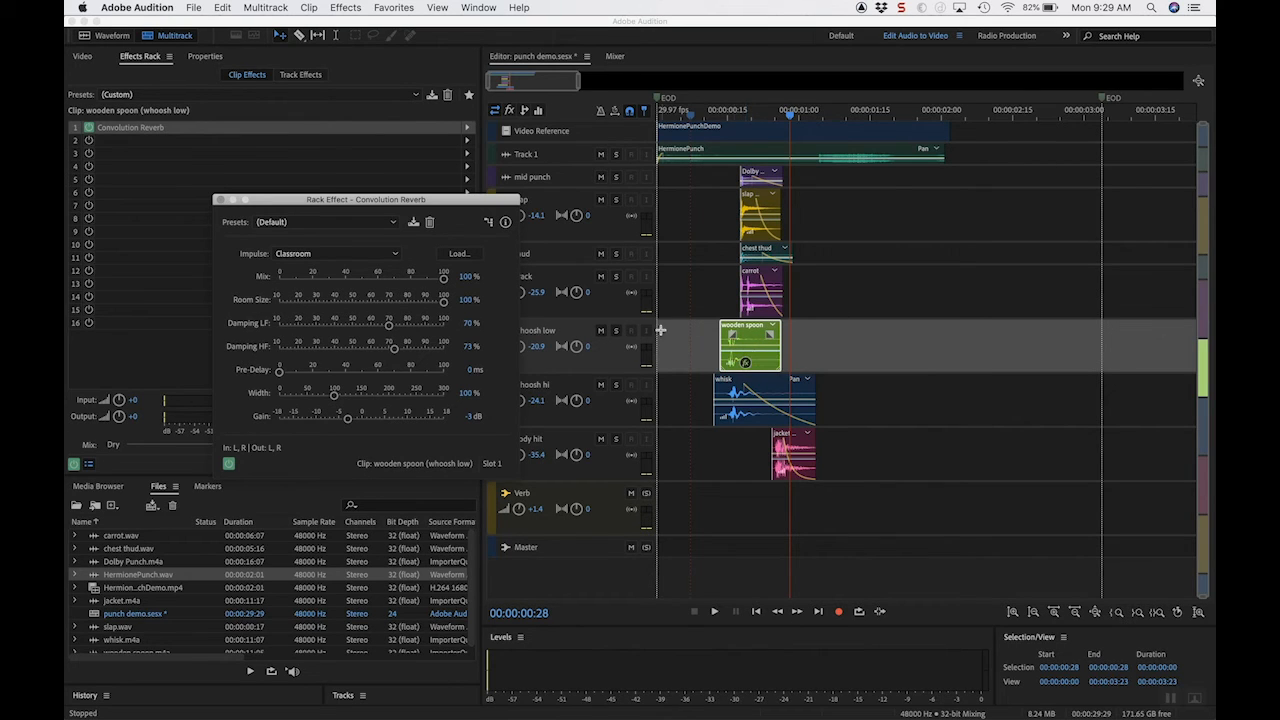
Step: Close the reverb settings and remove the Convolution Reverb from the wooden spoon clip
{"action": "left_click", "coordinate": [220, 199]}
{"action": "left_click", "coordinate": [467, 127]}
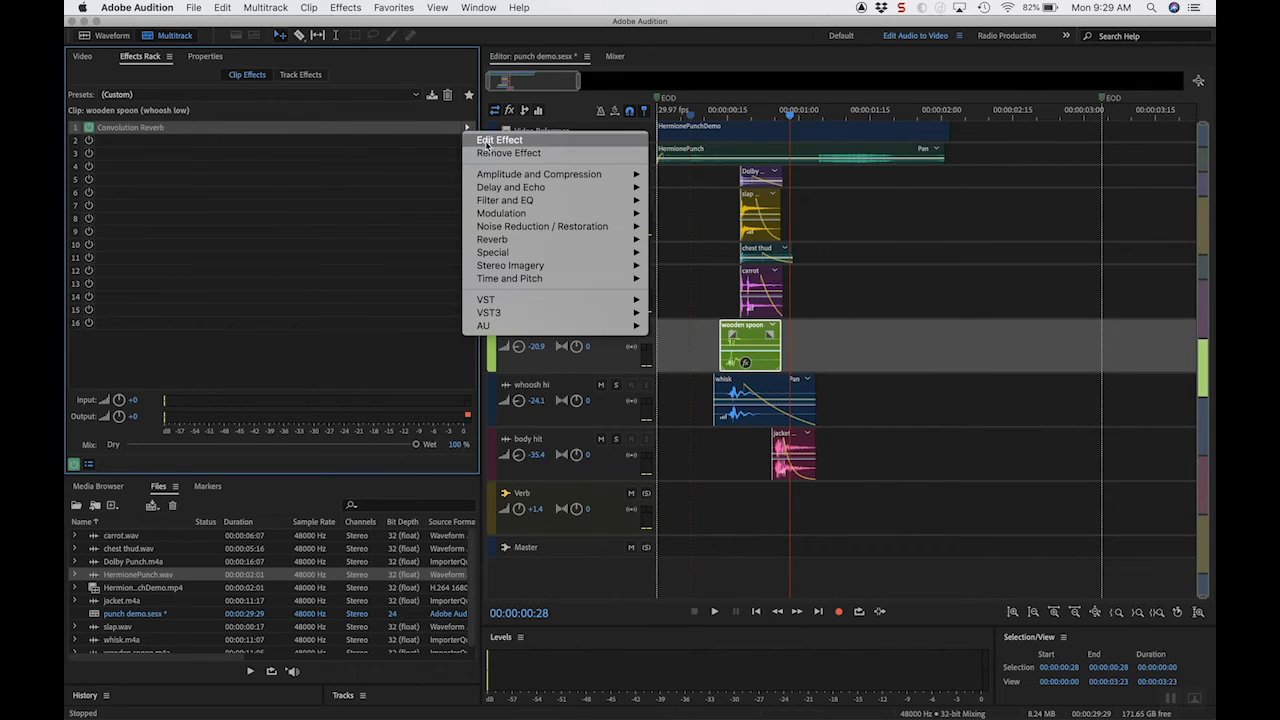
{"action": "left_click", "coordinate": [487, 153]}
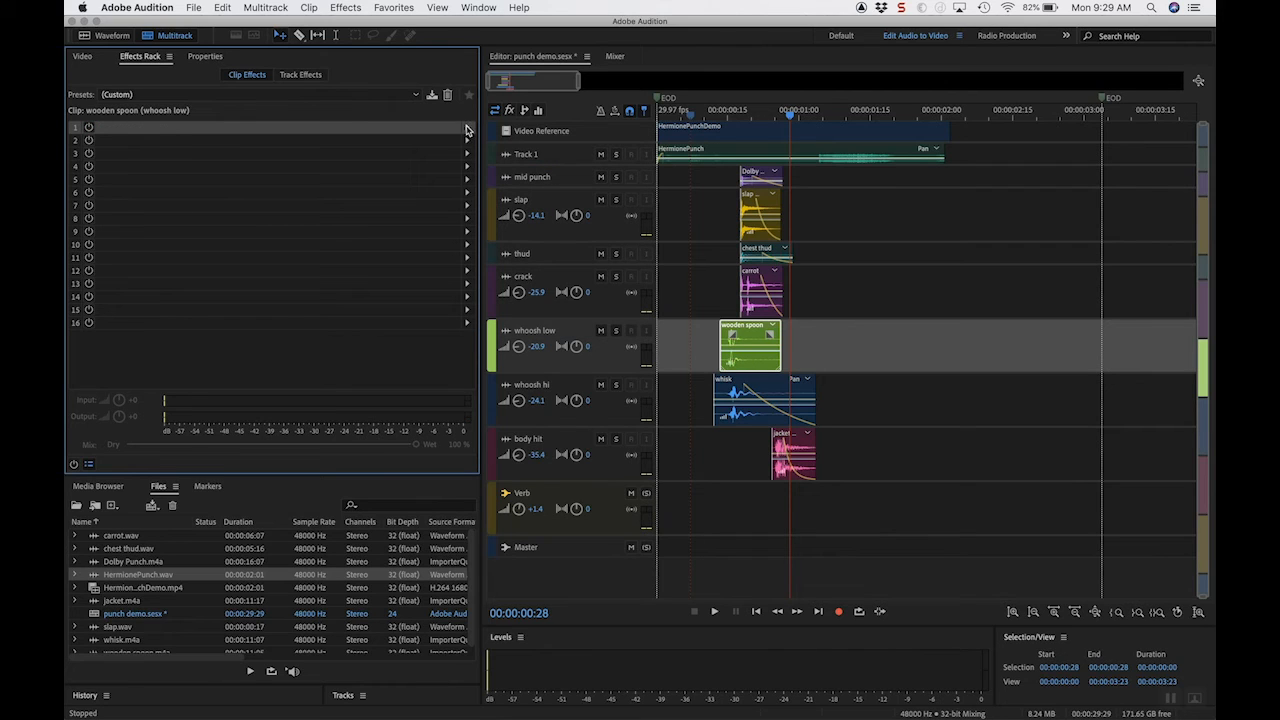
Step: Add Automatic Click Remover from the noise reduction effects as a track effect in slot 1 of the slap track
{"action": "left_click", "coordinate": [301, 75]}
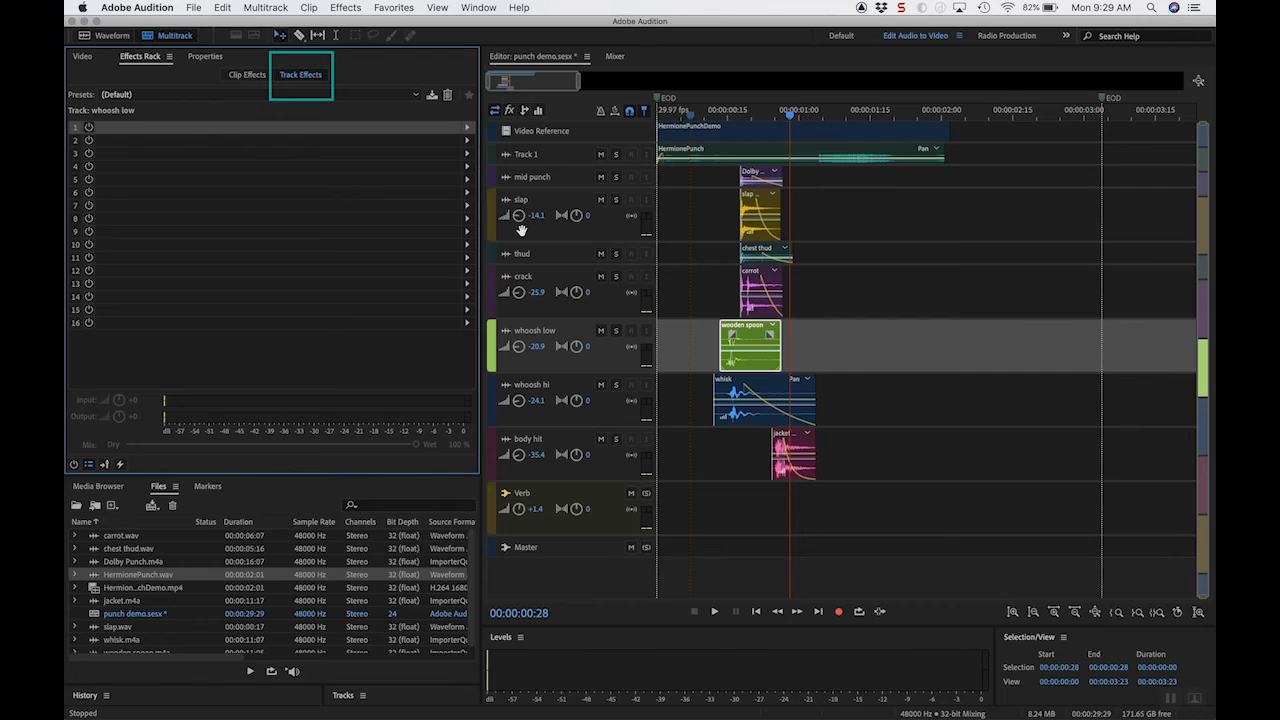
{"action": "left_click", "coordinate": [551, 200]}
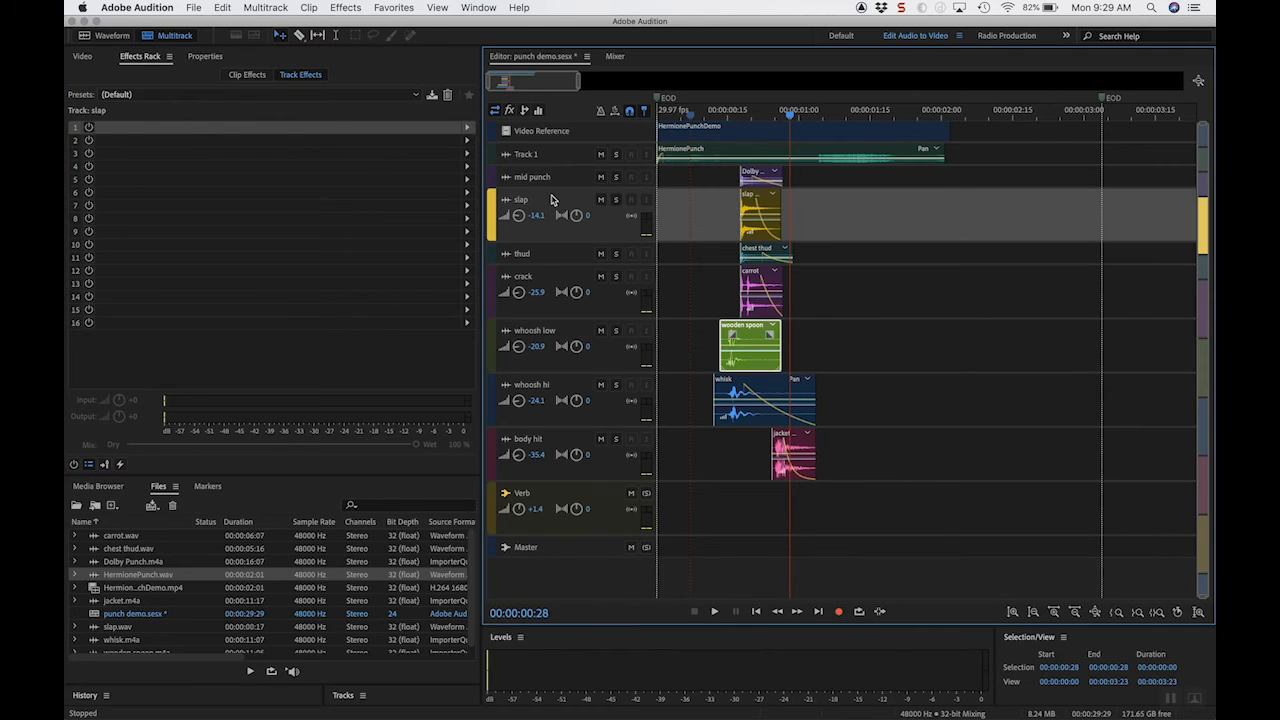
{"action": "left_click", "coordinate": [468, 128]}
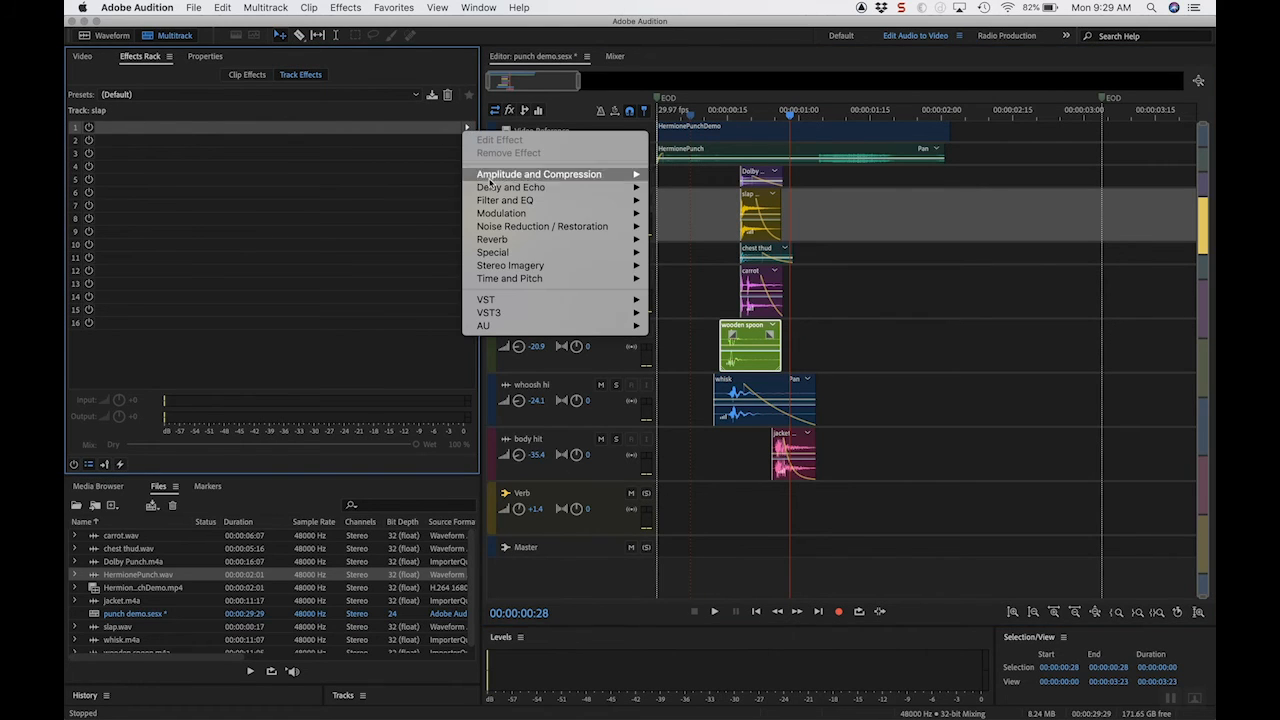
{"action": "mouse_move", "coordinate": [505, 227]}
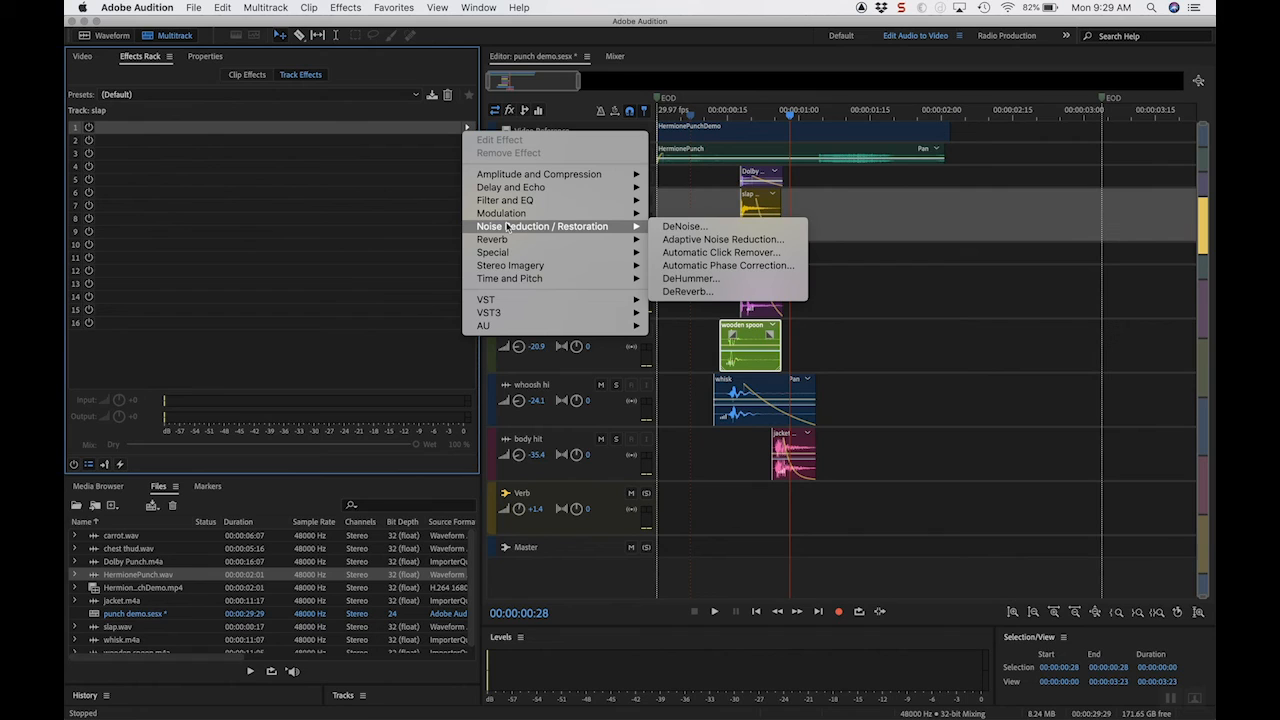
{"action": "left_click", "coordinate": [685, 253]}
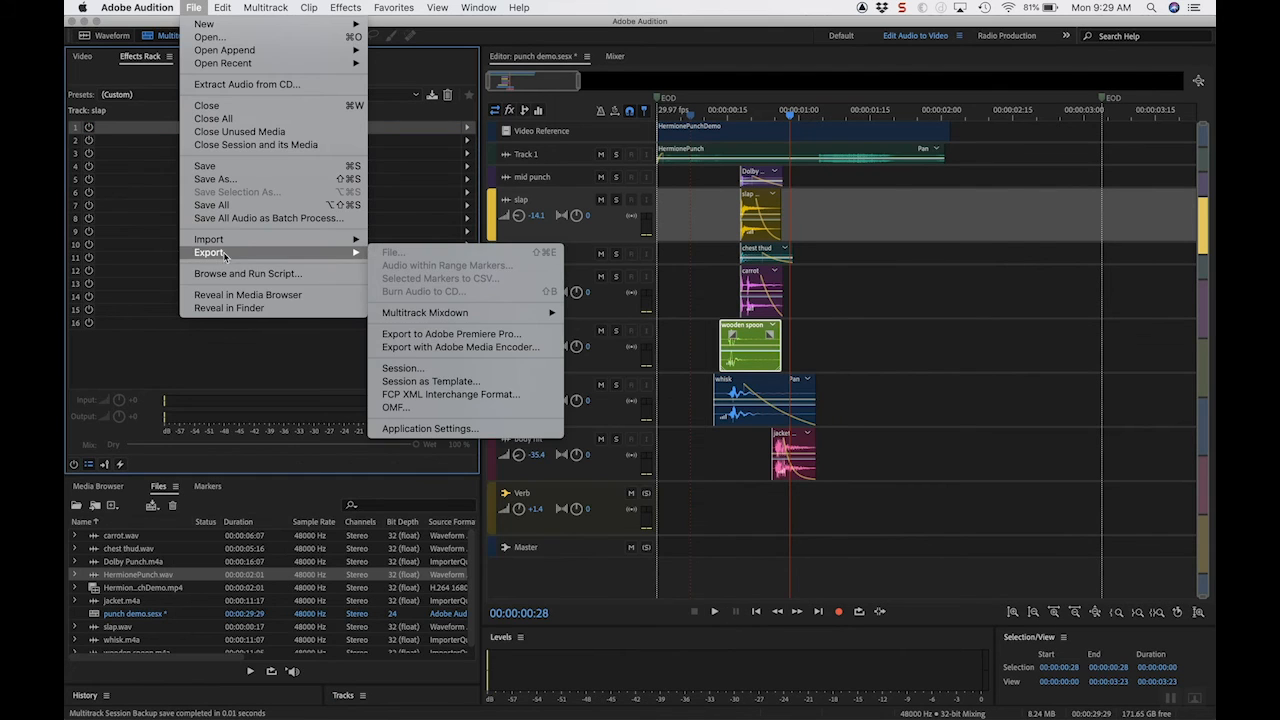
Step: Examine the export settings for a multitrack mixdown of the entire session, and close them without exporting
{"action": "mouse_move", "coordinate": [226, 242]}
{"action": "mouse_move", "coordinate": [280, 254]}
{"action": "mouse_move", "coordinate": [407, 317]}
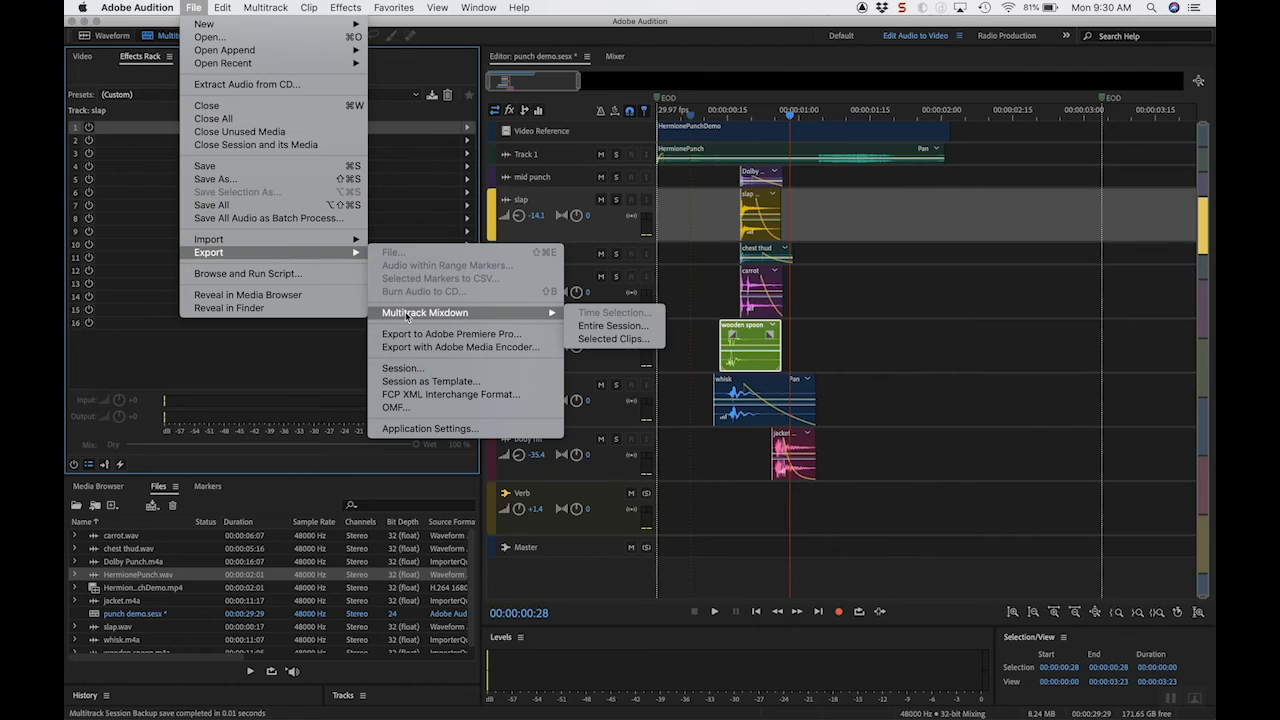
{"action": "left_click", "coordinate": [636, 330]}
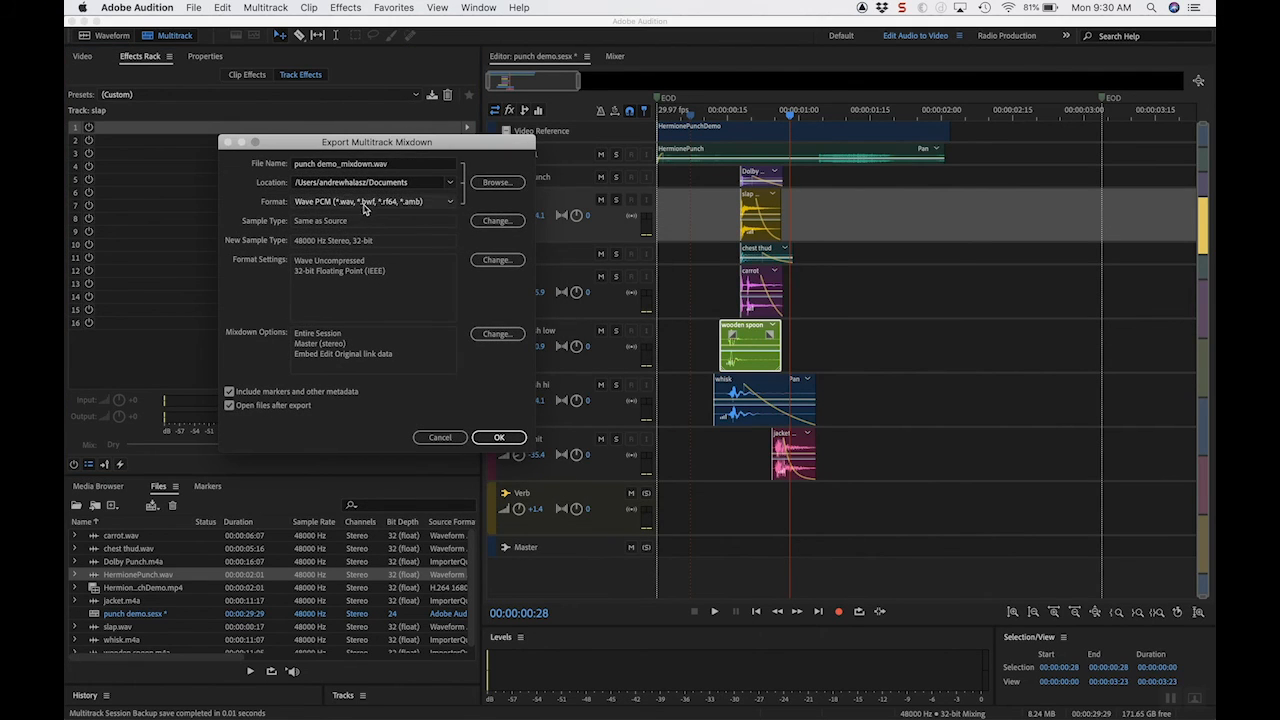
{"action": "left_click", "coordinate": [500, 438]}
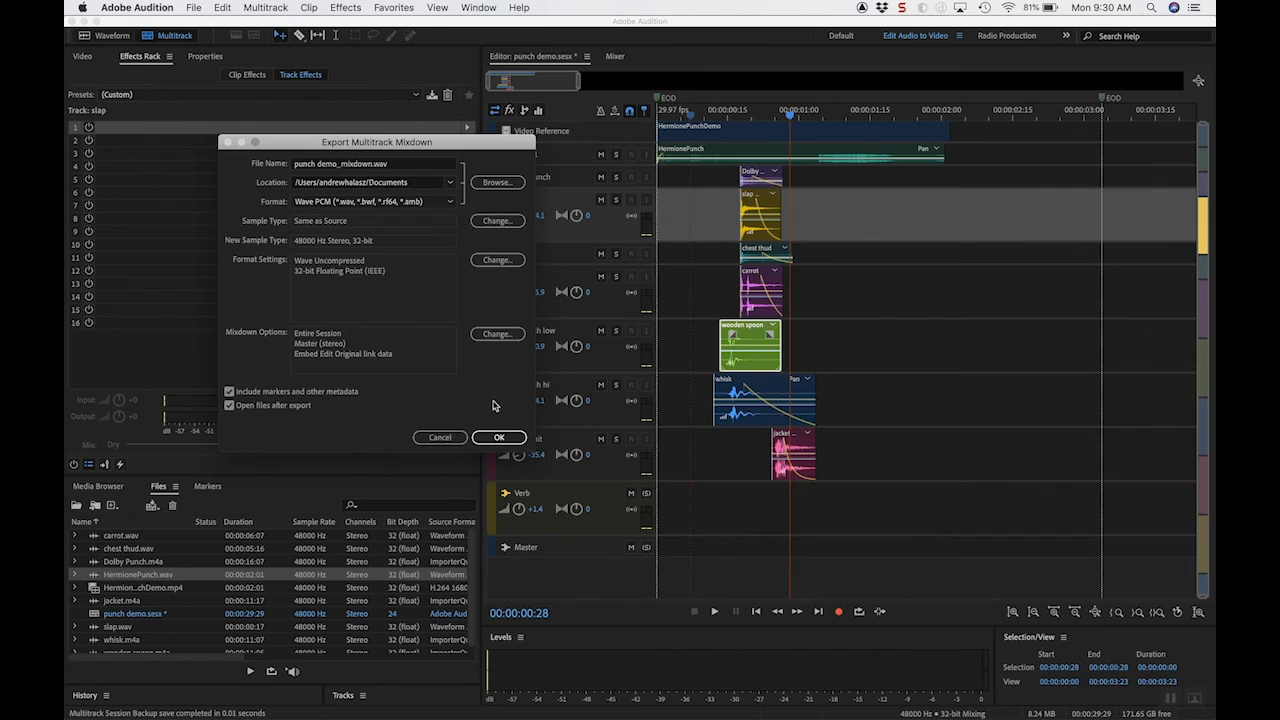
{"action": "left_click", "coordinate": [448, 437]}
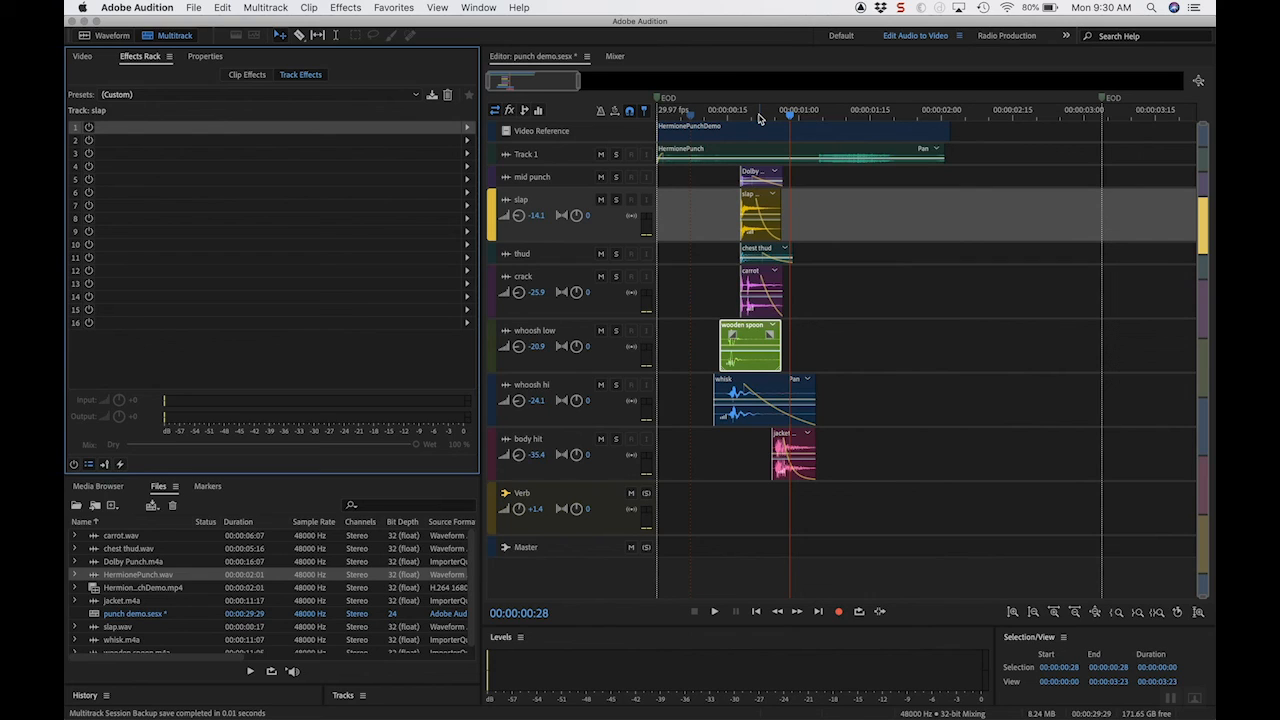
Step: Switch the effects rack back to the clip effects of the wooden spoon clip
{"action": "left_click", "coordinate": [248, 76]}
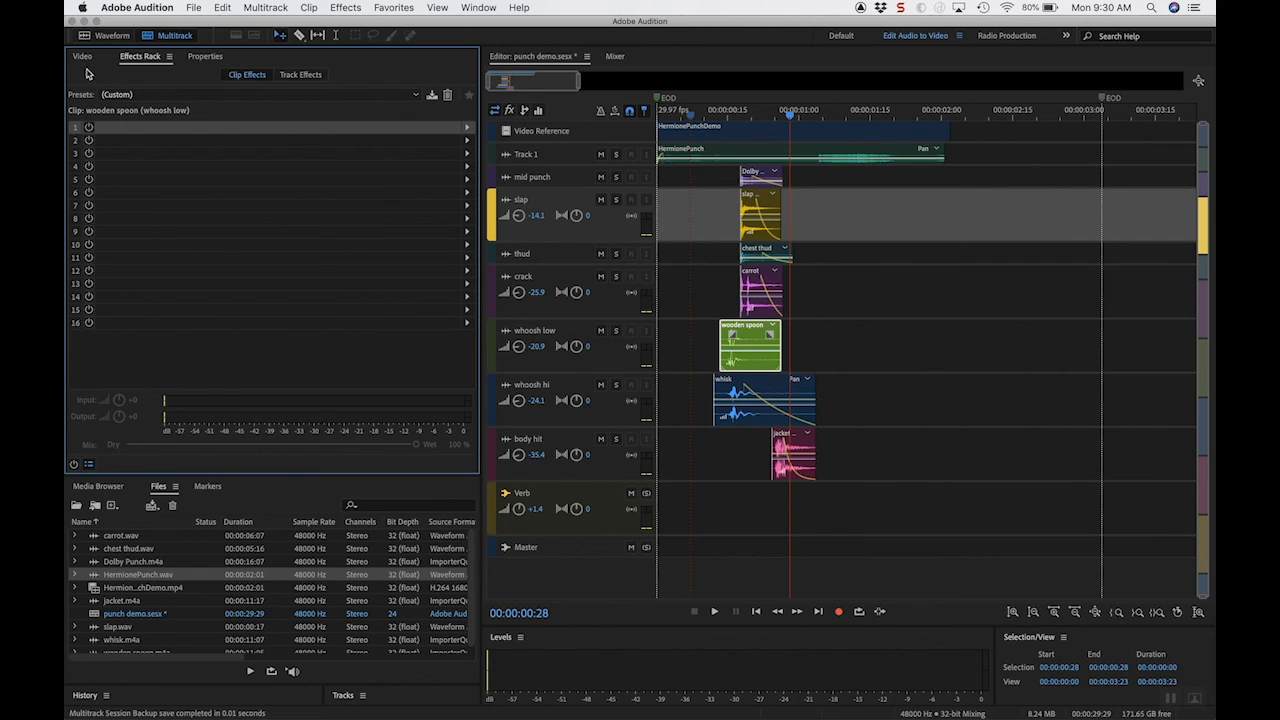